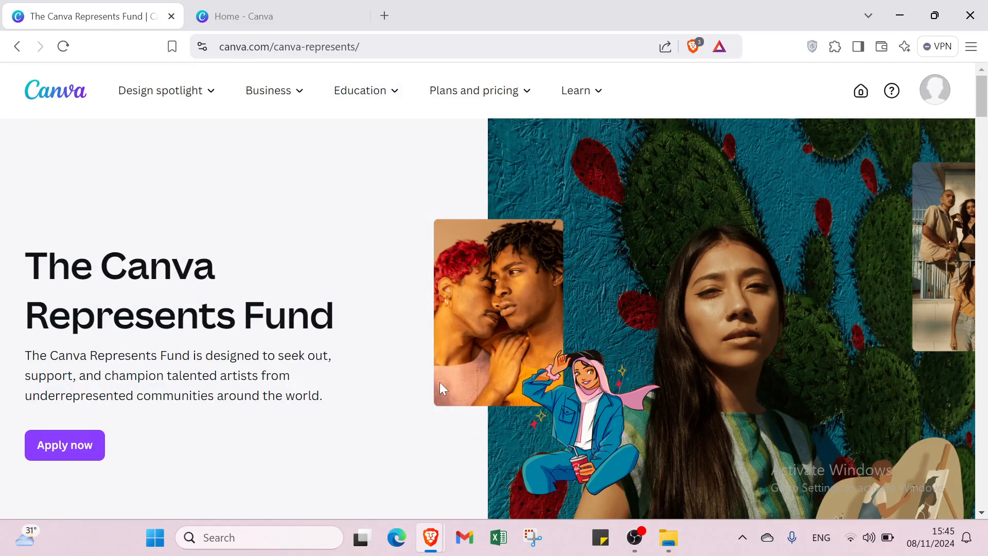
Step: Look through The Canva Represents Fund page and view the account menu options
scroll(441, 387, "down", 2)
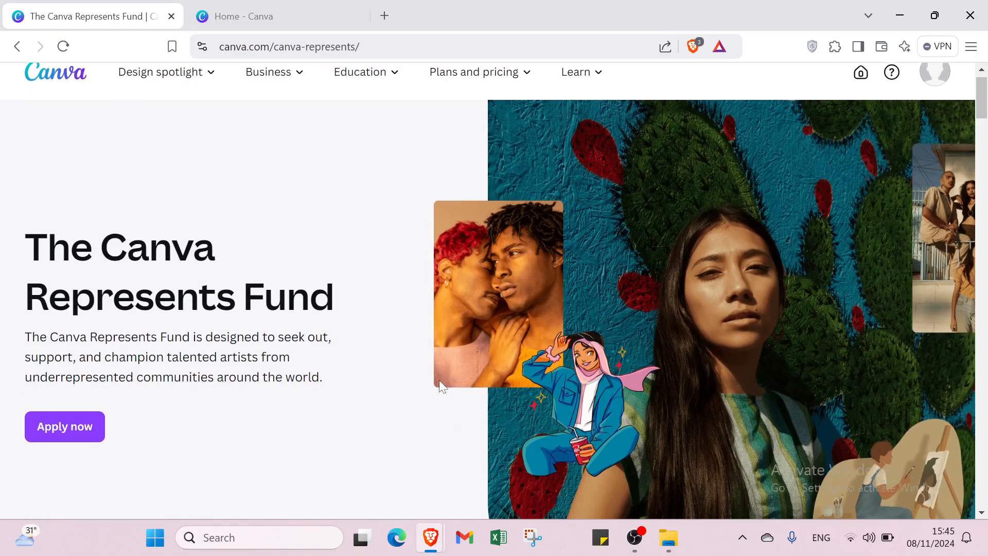
scroll(442, 389, "down", 5)
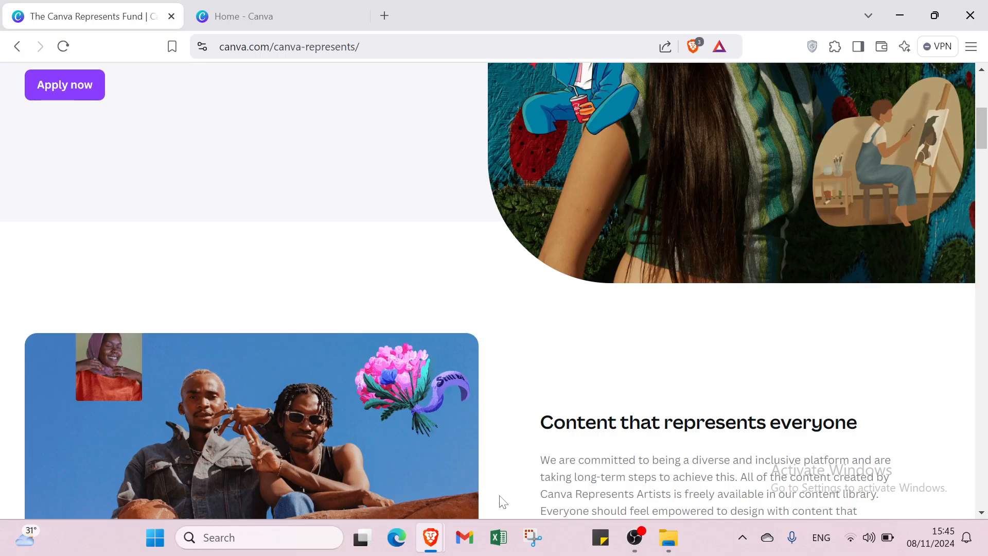
scroll(516, 486, "down", 2)
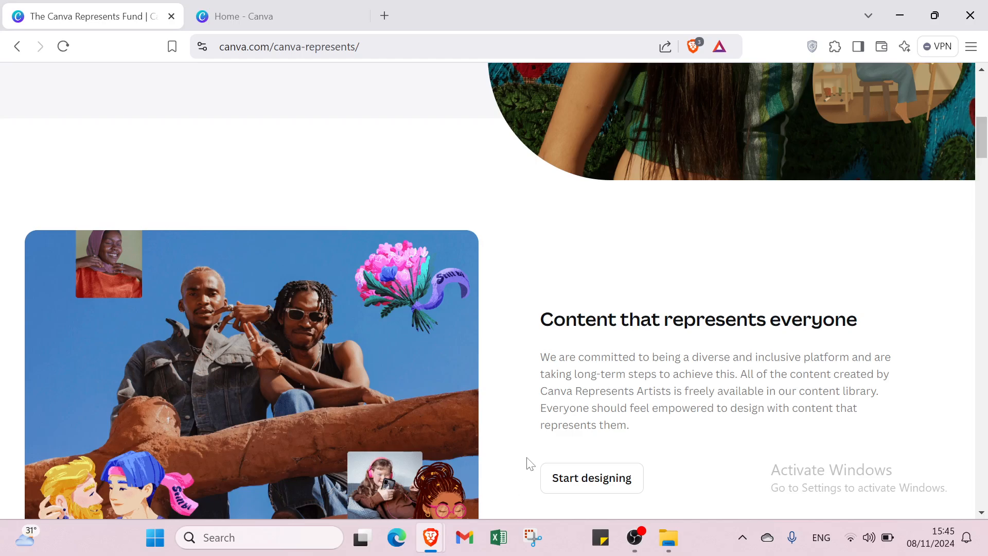
scroll(530, 431, "up", 7)
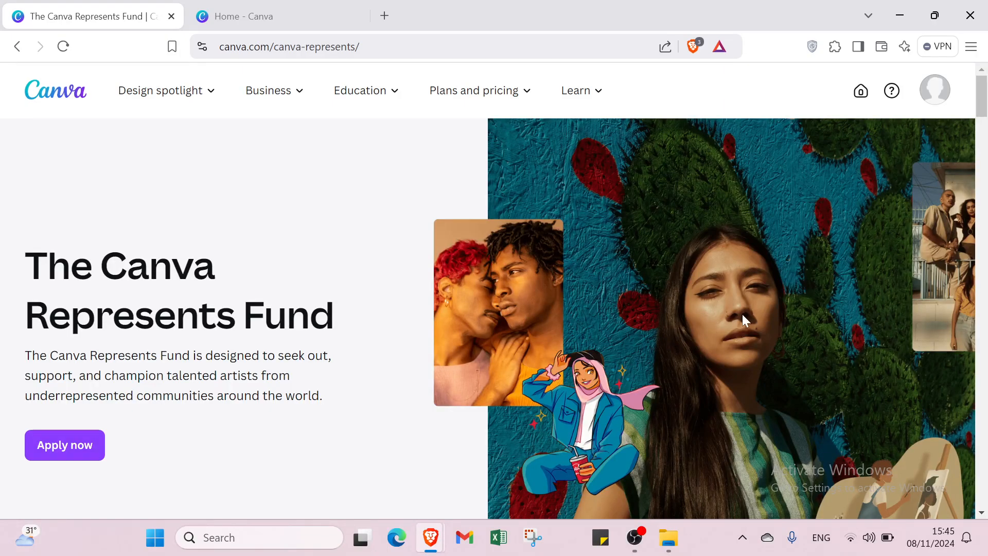
left_click(304, 17)
left_click(71, 21)
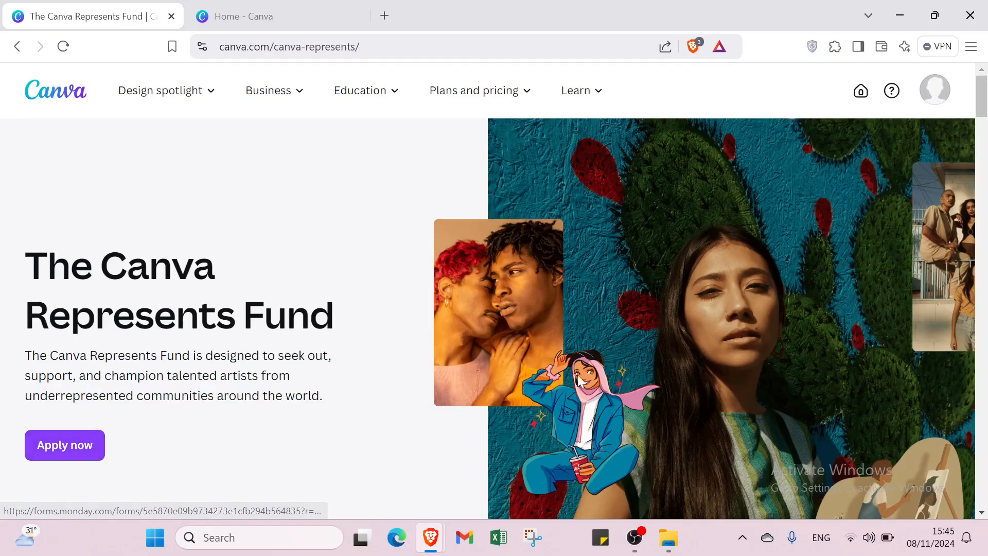
left_click(937, 98)
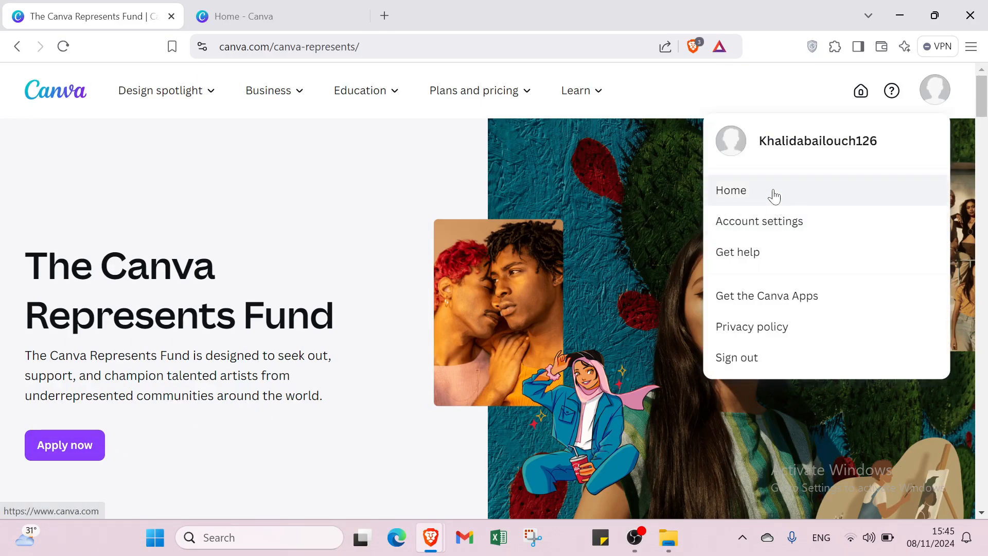
left_click(647, 193)
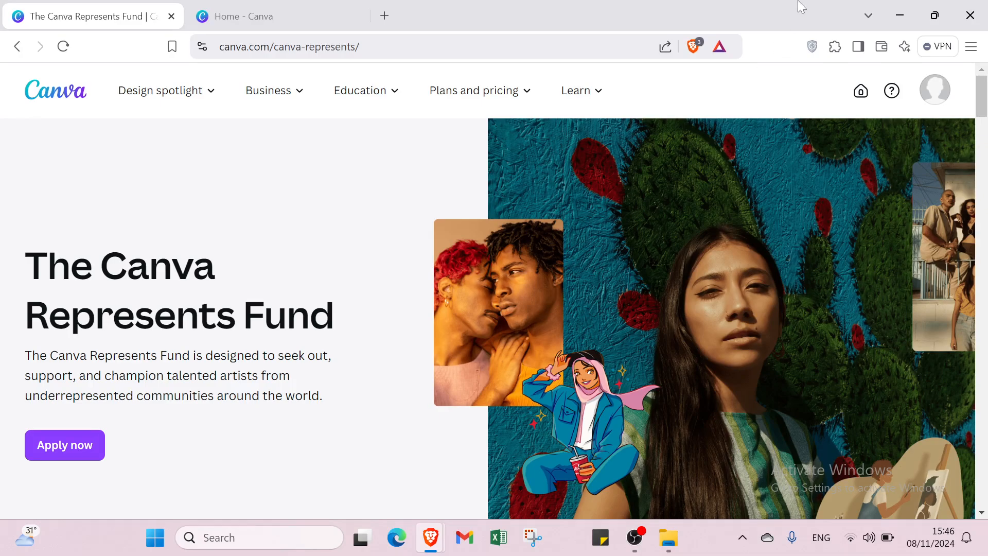
Step: Switch to the Canva home page and search for "short videos youtube" from the recent searches
left_click(323, 8)
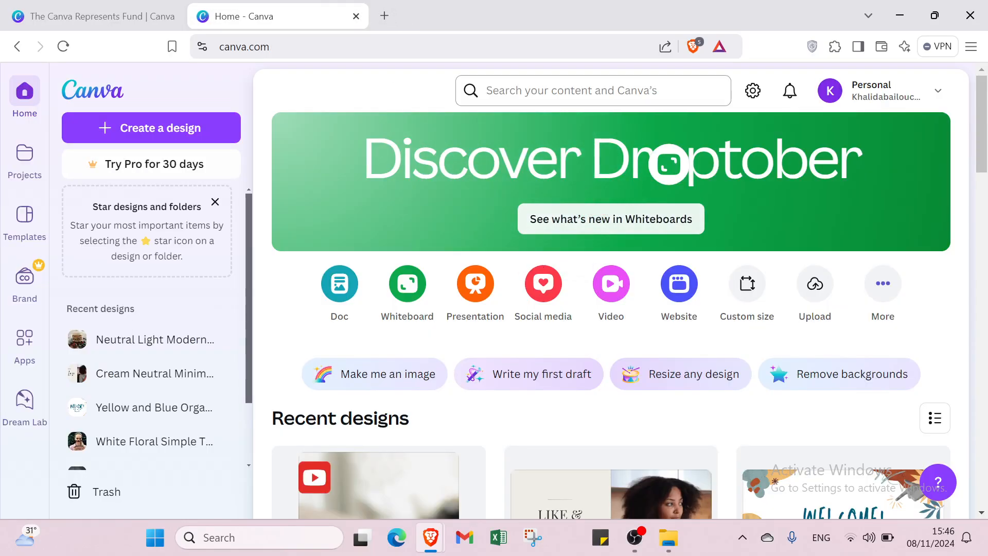
left_click(563, 91)
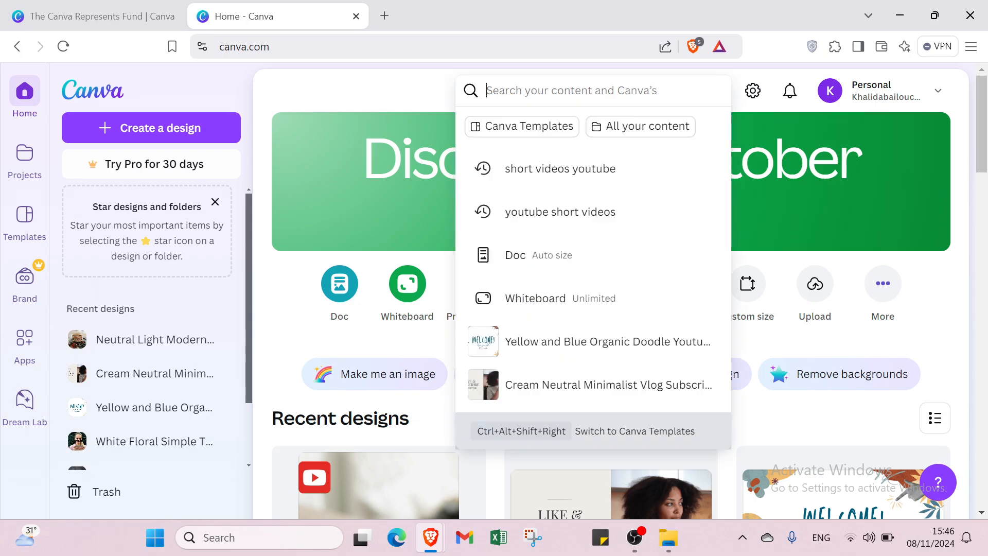
left_click(566, 168)
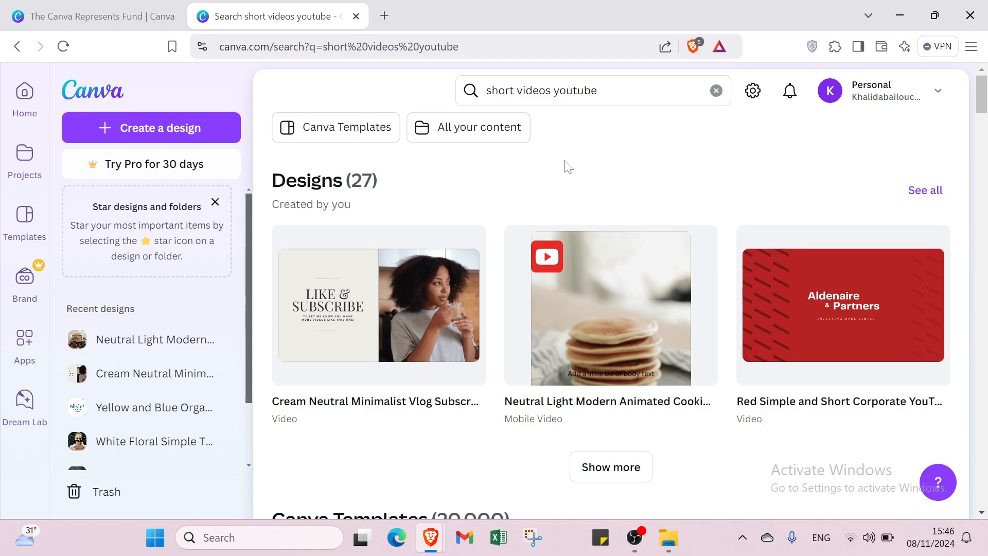
Step: Show all Canva Templates found for the short videos youtube search
scroll(668, 257, "down", 4)
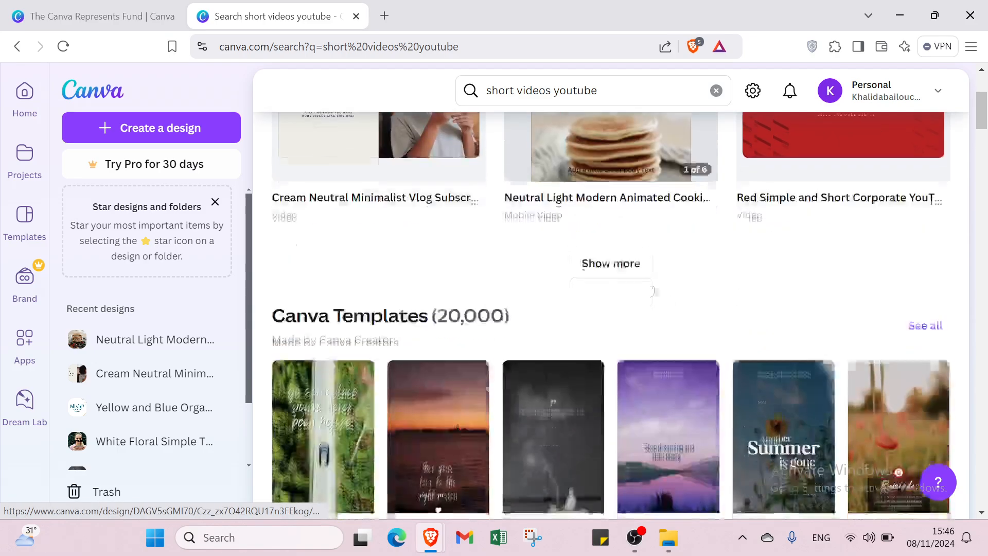
scroll(921, 329, "down", 1)
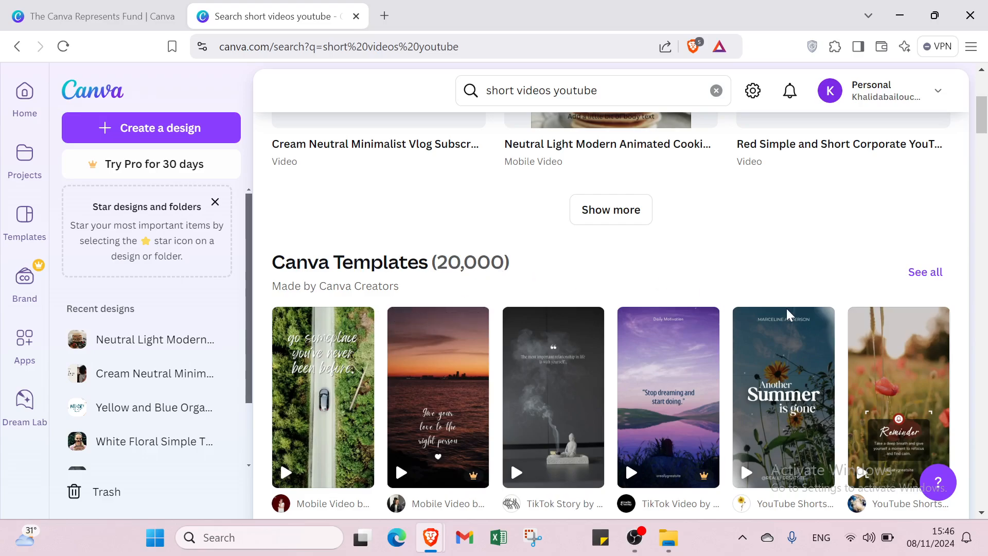
left_click(925, 272)
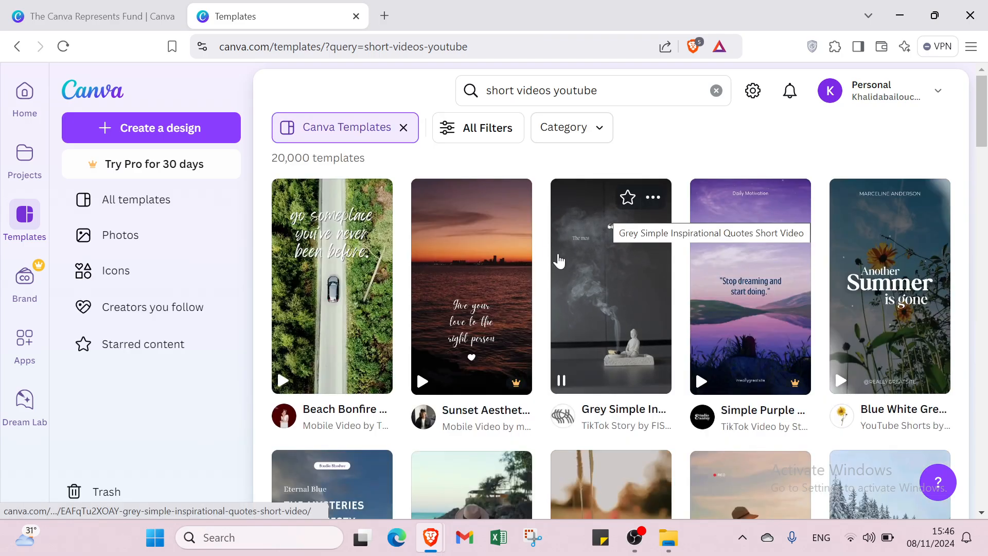
Step: Browse the short video template results and return to the beginning of the list
scroll(647, 280, "down", 3)
scroll(648, 279, "down", 10)
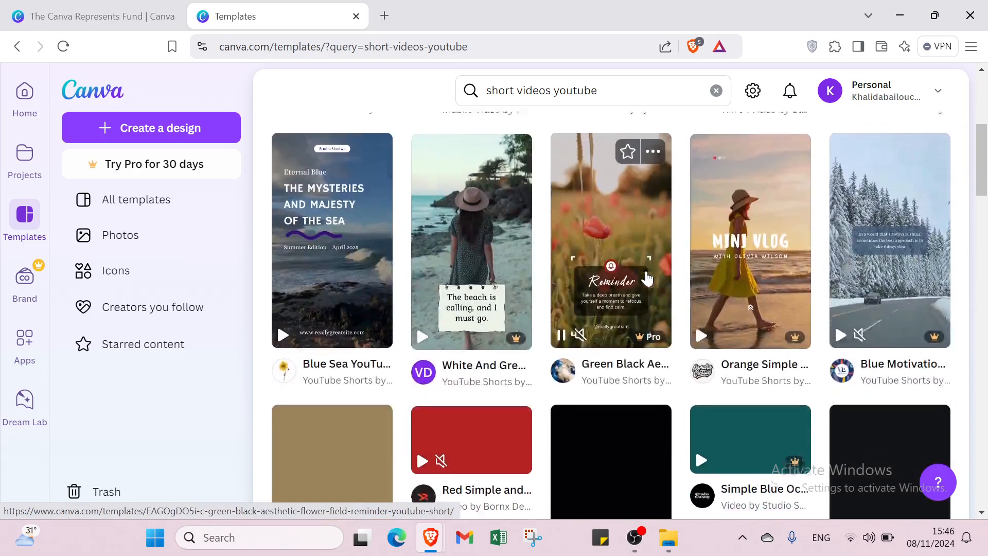
scroll(647, 279, "down", 8)
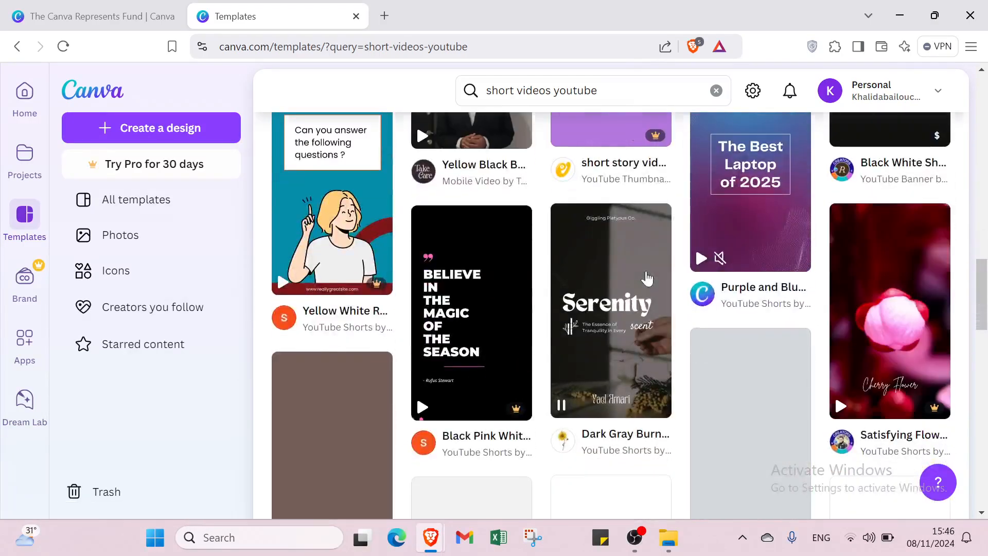
scroll(647, 279, "up", 4)
scroll(647, 279, "up", 10)
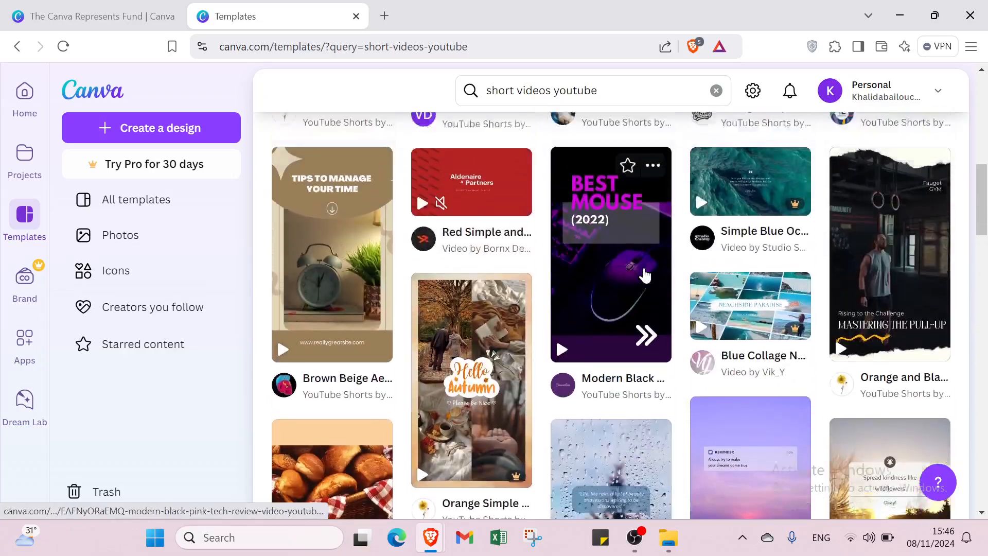
scroll(644, 272, "up", 4)
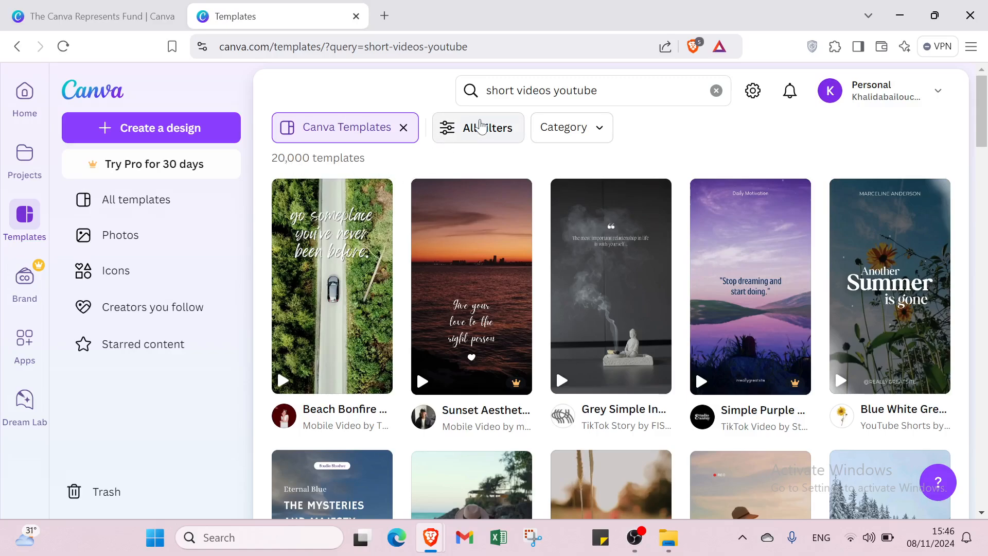
Step: Open all template filters and select the YouTube Videos category under Video
left_click(480, 126)
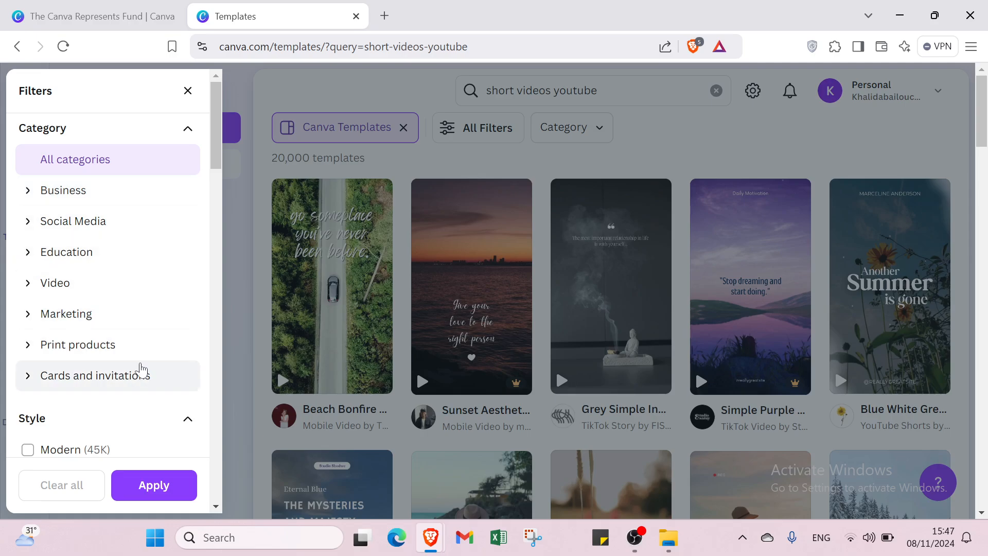
left_click(99, 199)
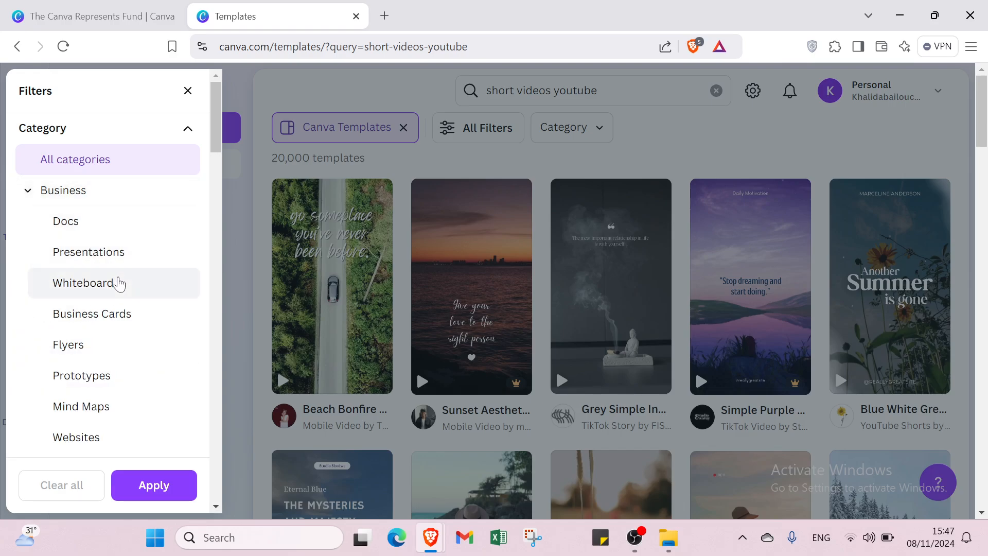
scroll(118, 282, "down", 5)
scroll(120, 283, "down", 4)
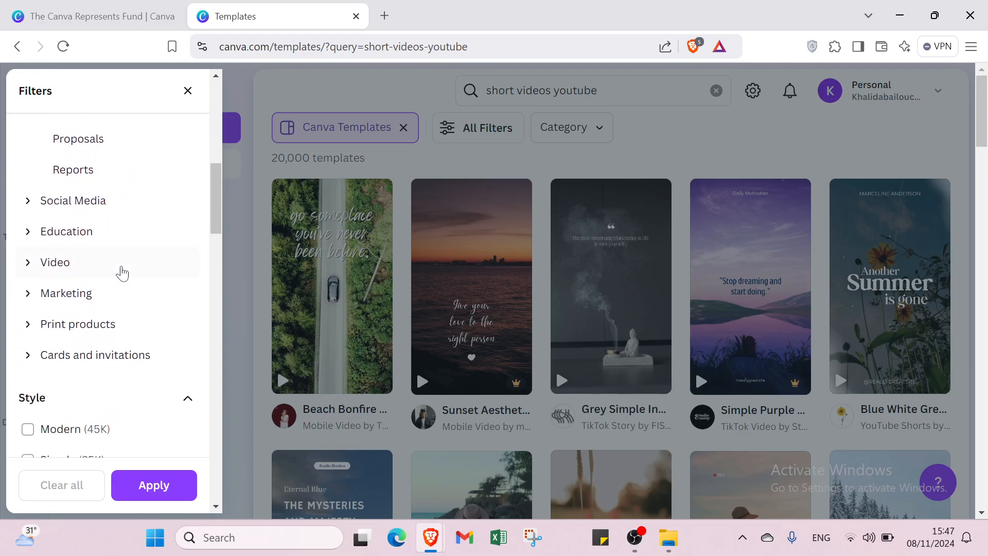
left_click(144, 200)
scroll(123, 257, "down", 3)
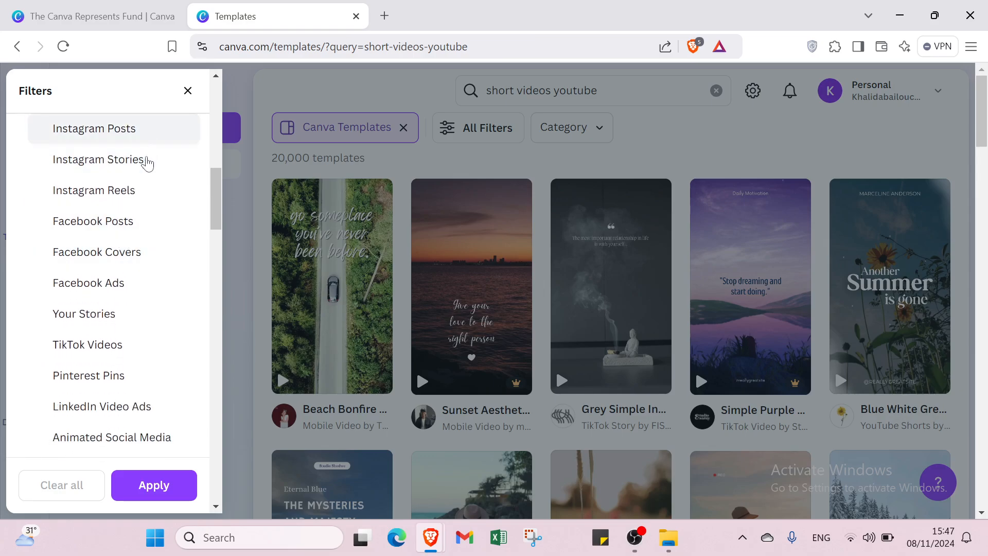
scroll(65, 296, "down", 4)
left_click(65, 293)
scroll(66, 288, "down", 3)
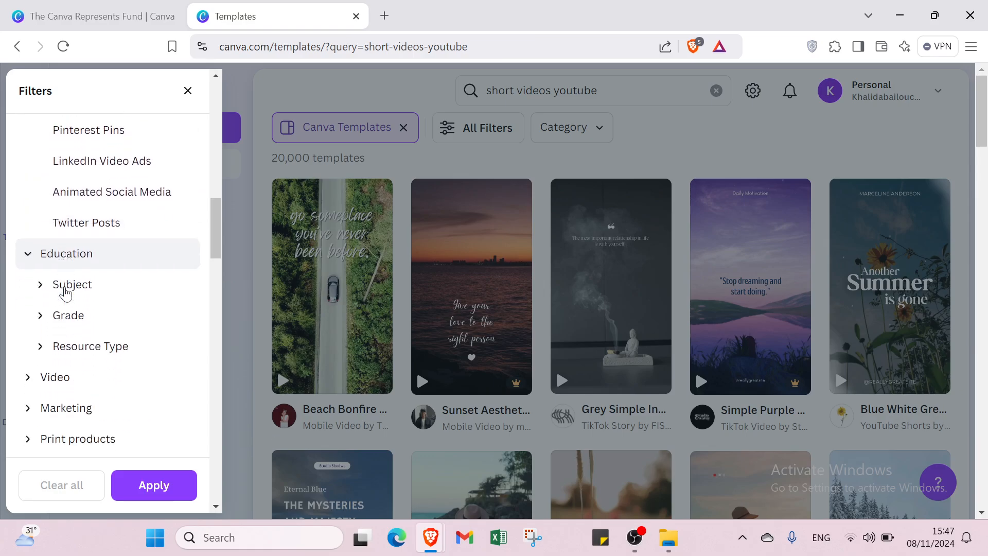
left_click(72, 260)
scroll(73, 257, "down", 4)
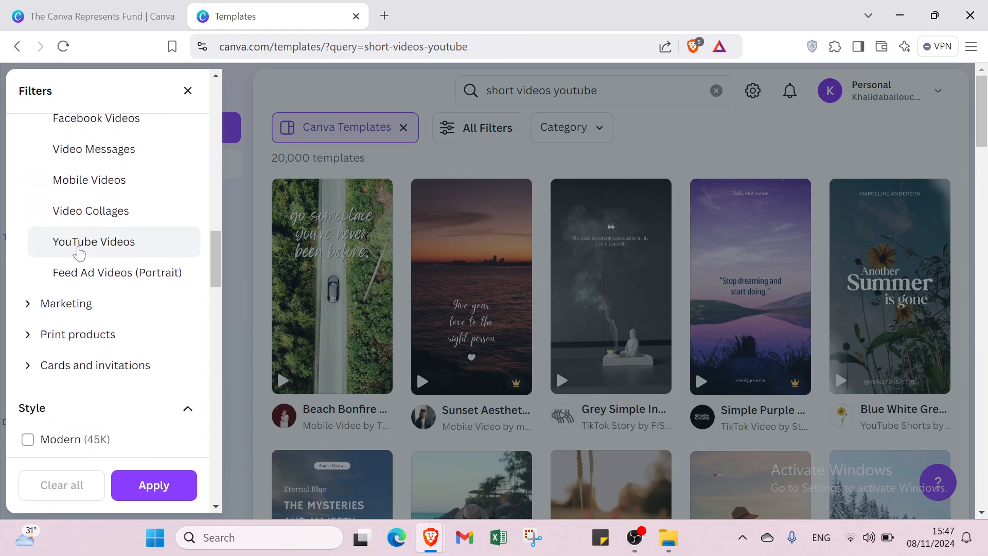
left_click(115, 250)
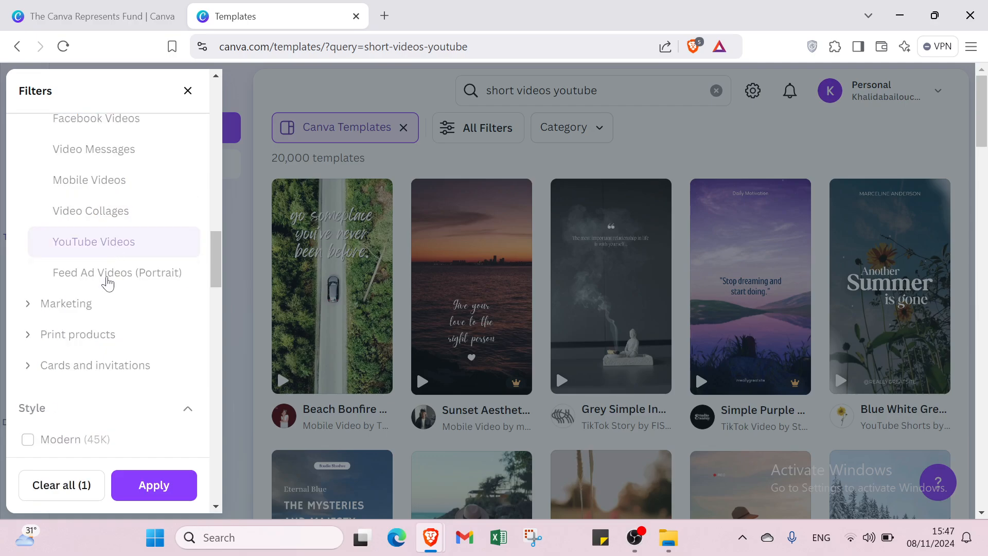
Step: Expand the Marketing, Print products, and Cards and invitations categories to review their subcategories
left_click(105, 303)
scroll(101, 309, "down", 5)
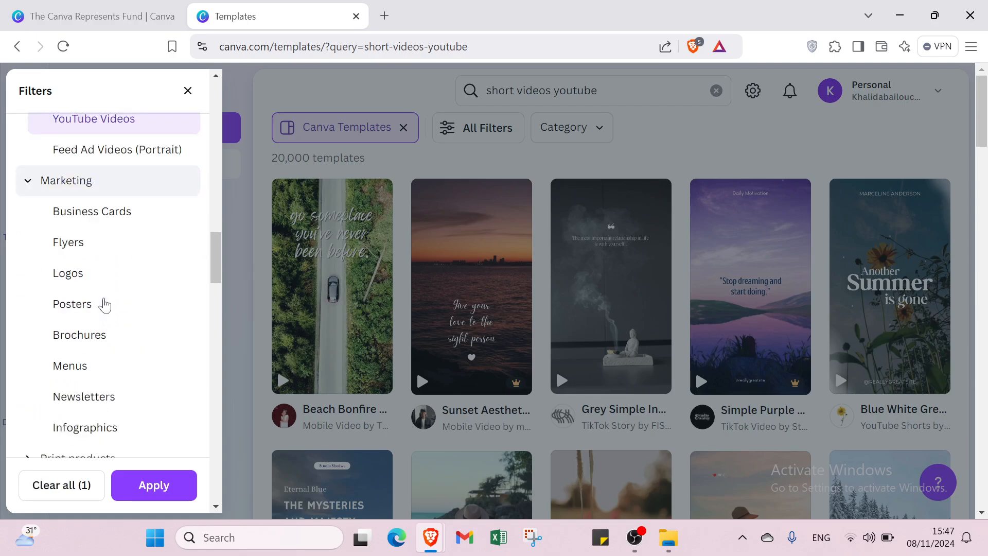
left_click(102, 333)
scroll(100, 332, "down", 5)
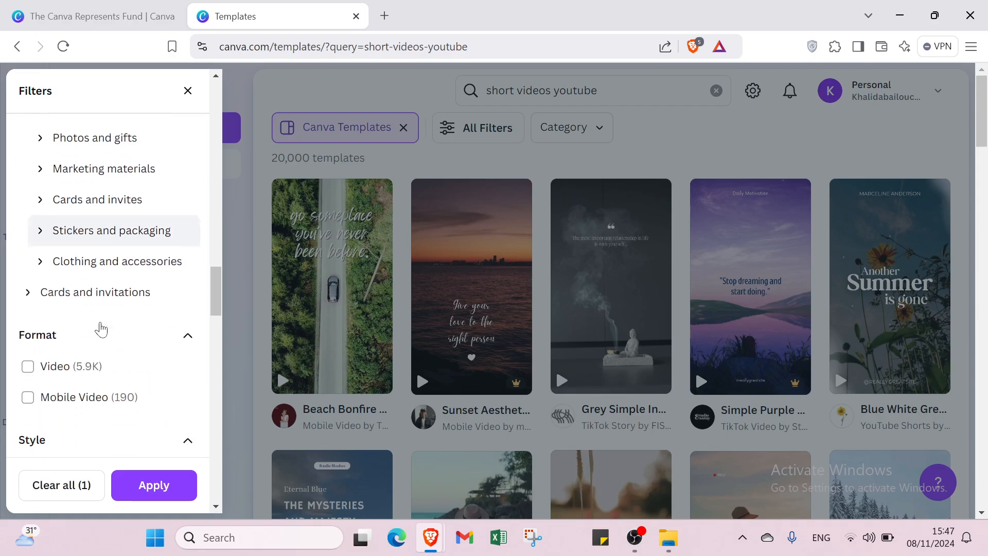
left_click(99, 297)
scroll(98, 296, "down", 5)
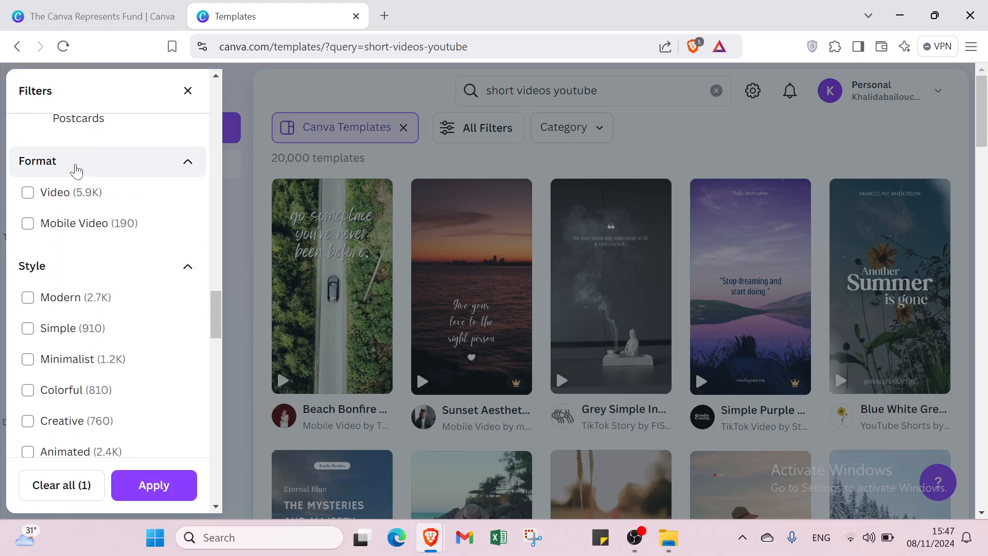
Step: Collapse the Format, Style, Language, Theme, Feature, Grade, Subject and Topic filter sections
left_click(103, 200)
left_click(87, 170)
left_click(88, 193)
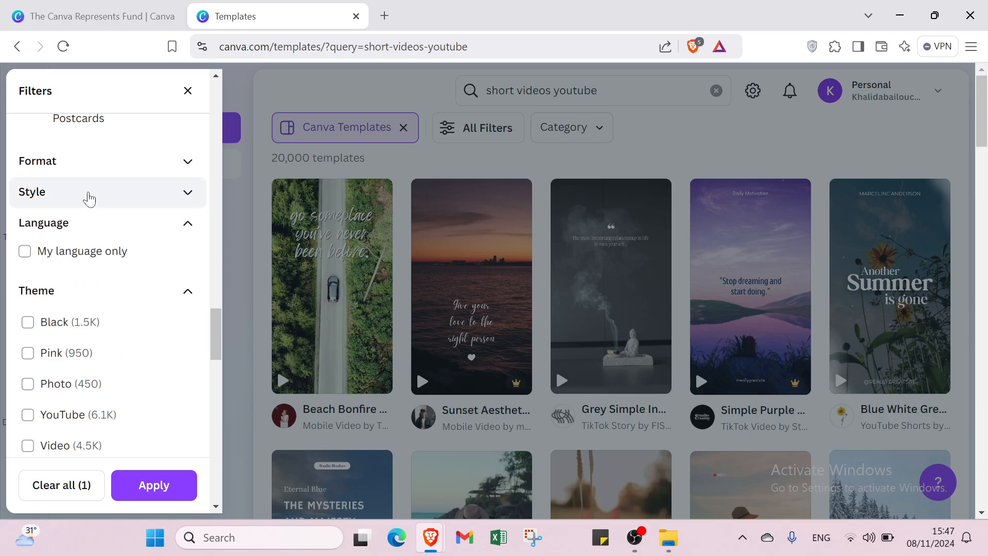
scroll(94, 175, "down", 1)
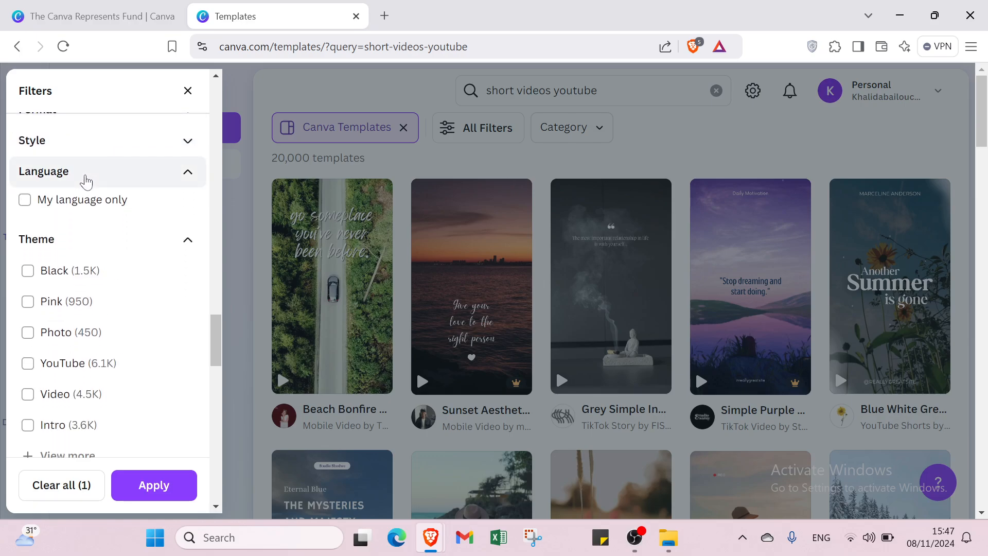
left_click(84, 174)
left_click(83, 201)
left_click(76, 231)
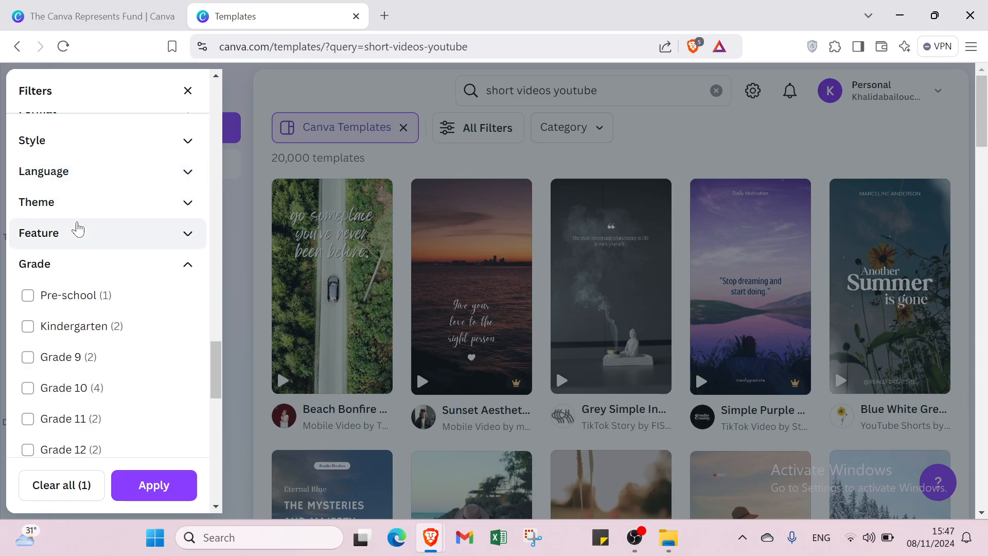
left_click(80, 264)
left_click(80, 295)
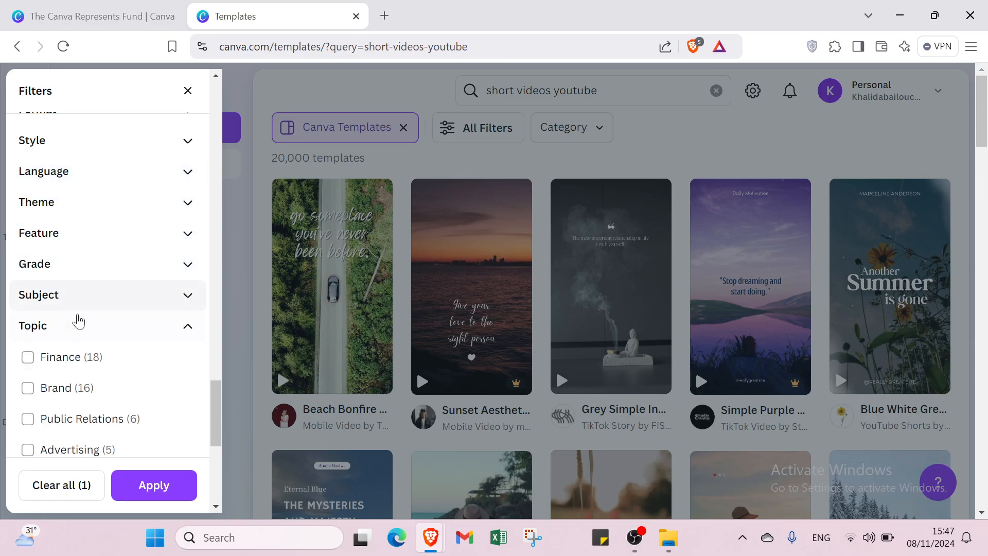
left_click(79, 325)
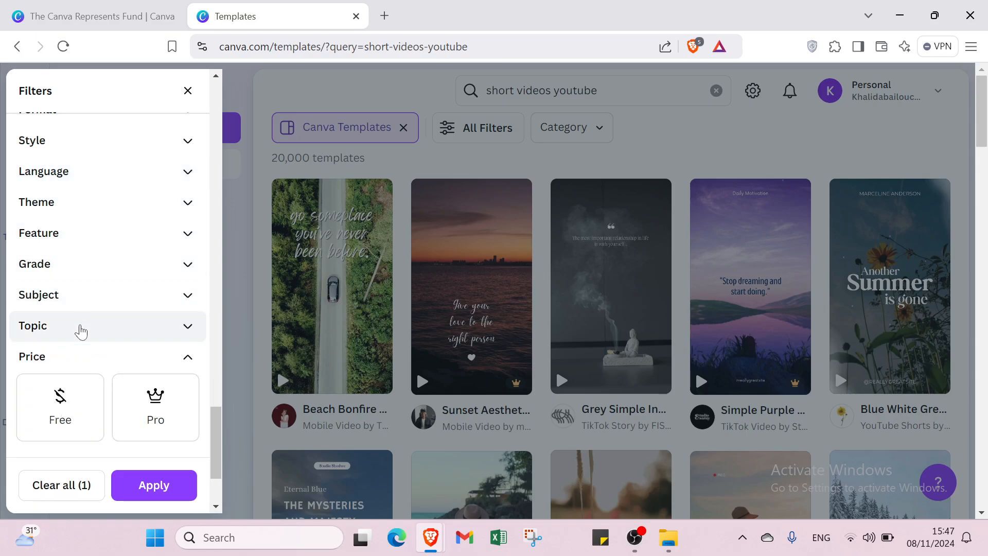
Step: Set the Price filter to Free and display the Color filter options
left_click(44, 412)
scroll(46, 411, "down", 2)
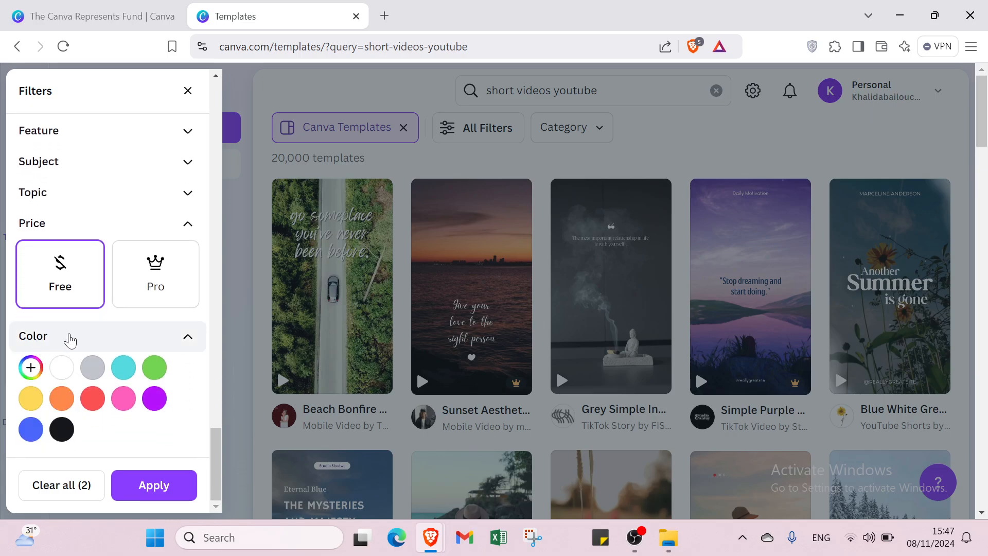
left_click(69, 338)
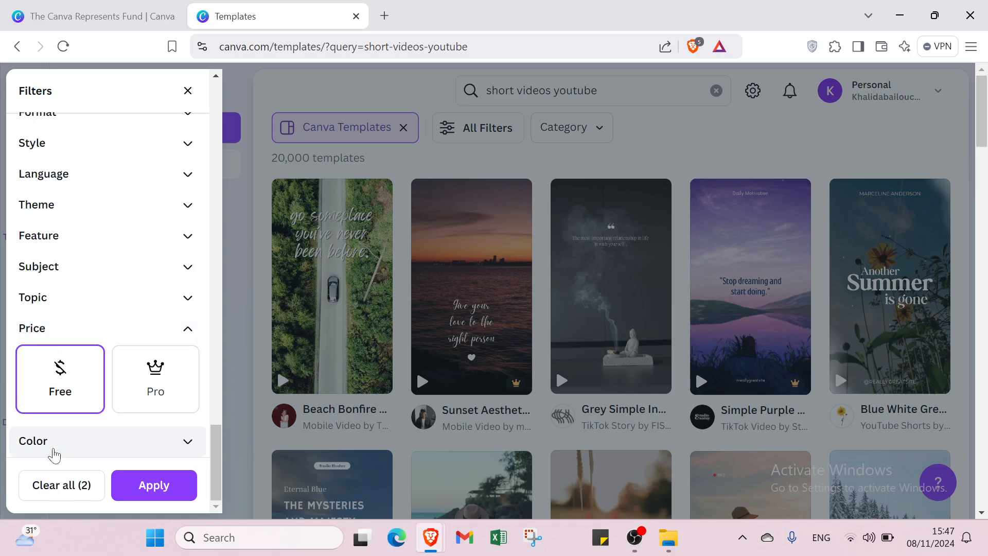
left_click(51, 448)
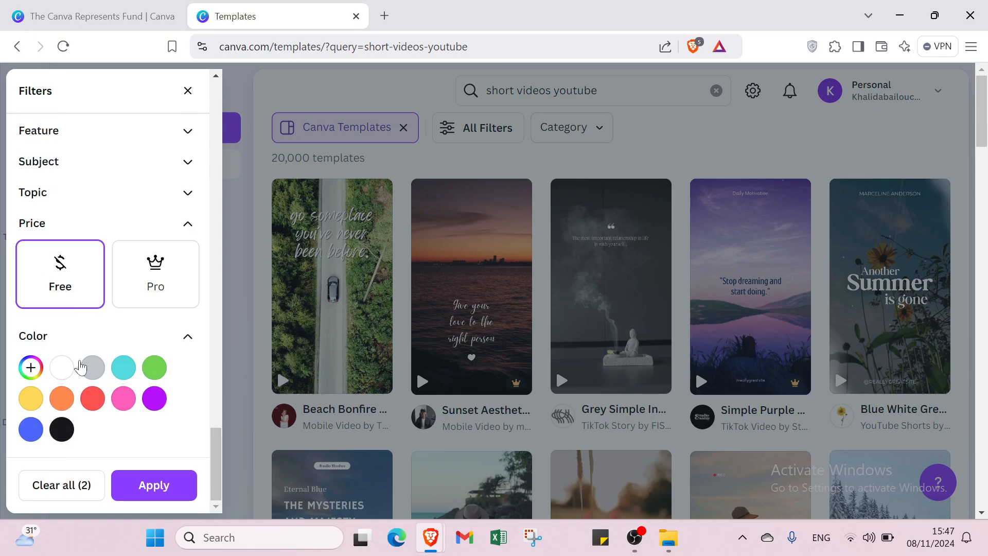
Step: Set the Color filter to white and apply the selected template filters
left_click(62, 367)
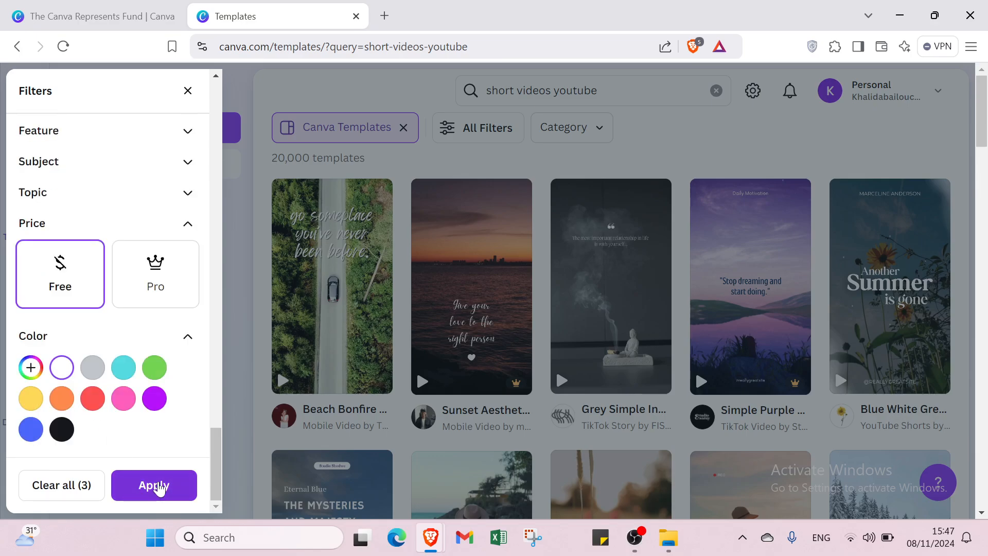
left_click(159, 485)
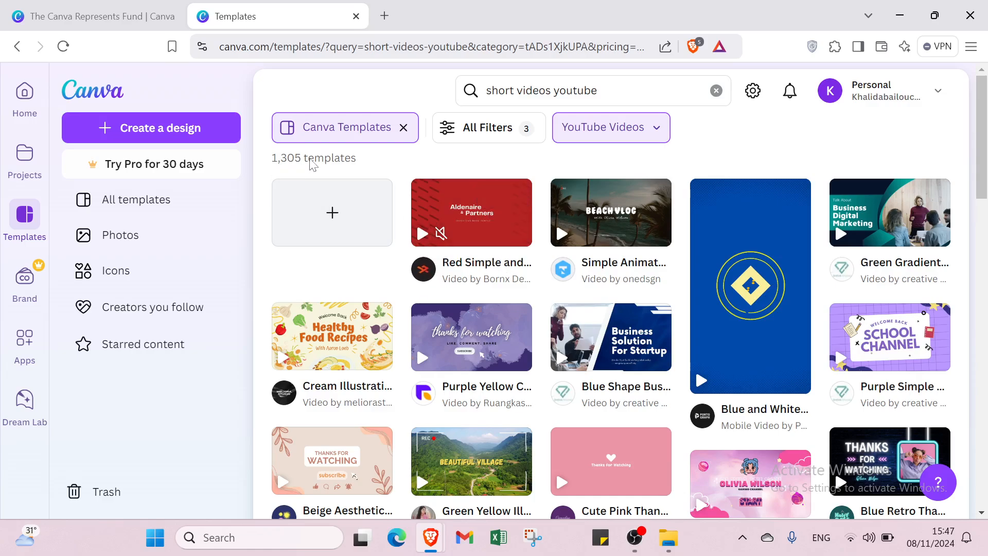
Step: Browse the filtered templates and start customizing the White Floral Simple Thanks For Watching Youtube Video template
mouse_move(631, 364)
scroll(630, 364, "down", 5)
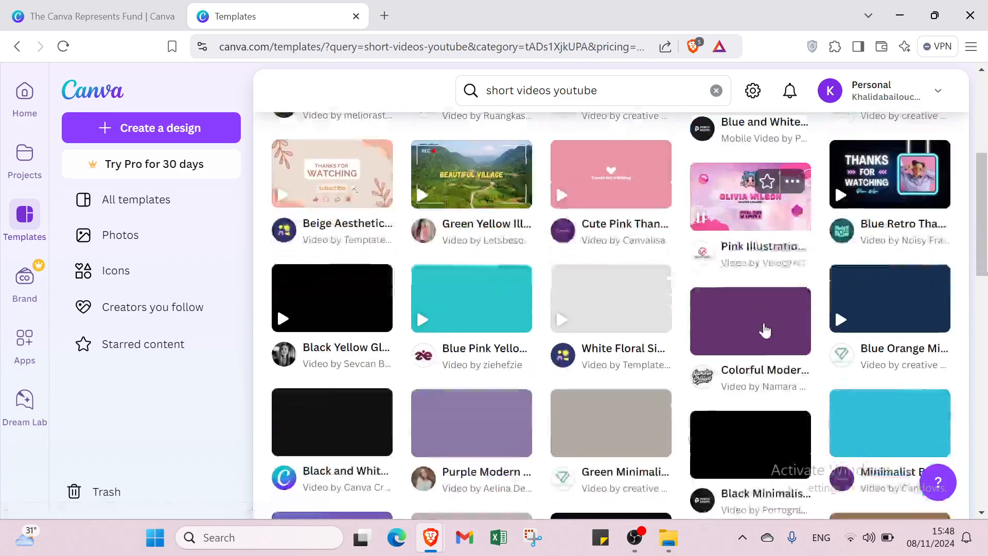
mouse_move(650, 261)
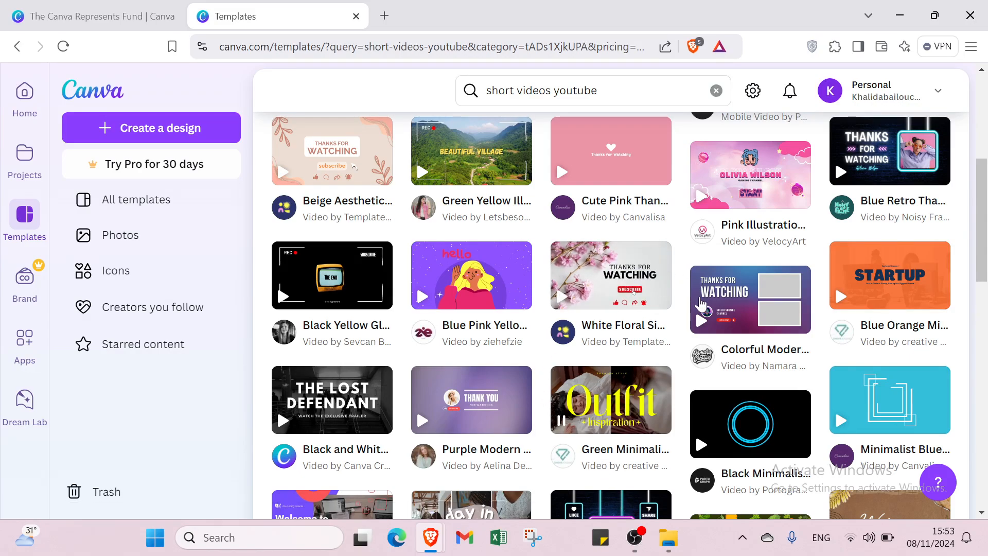
left_click(616, 290)
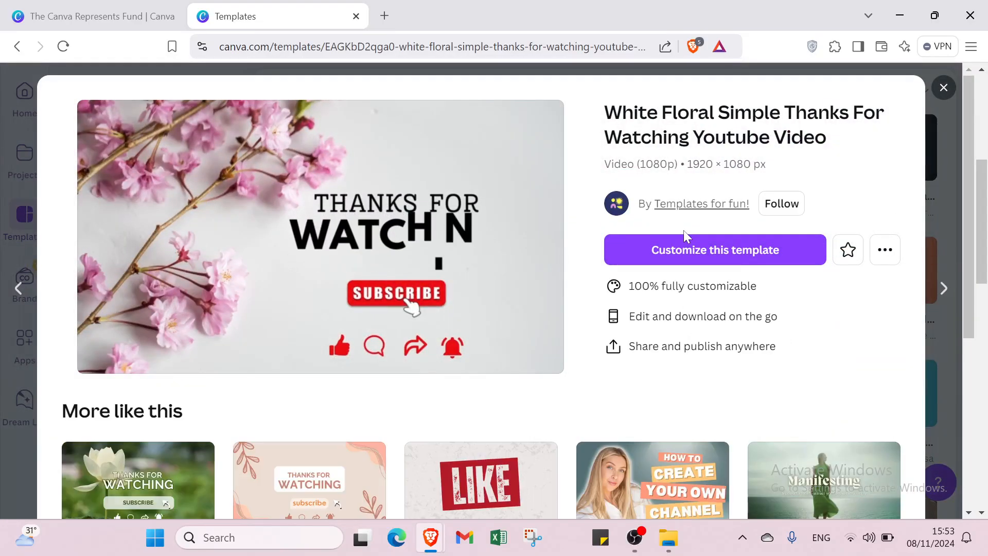
left_click(688, 249)
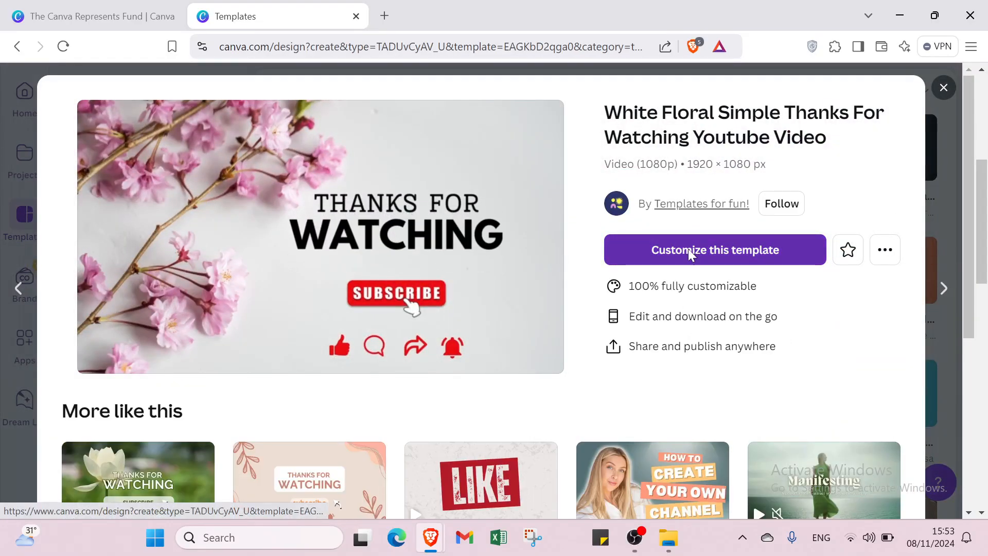
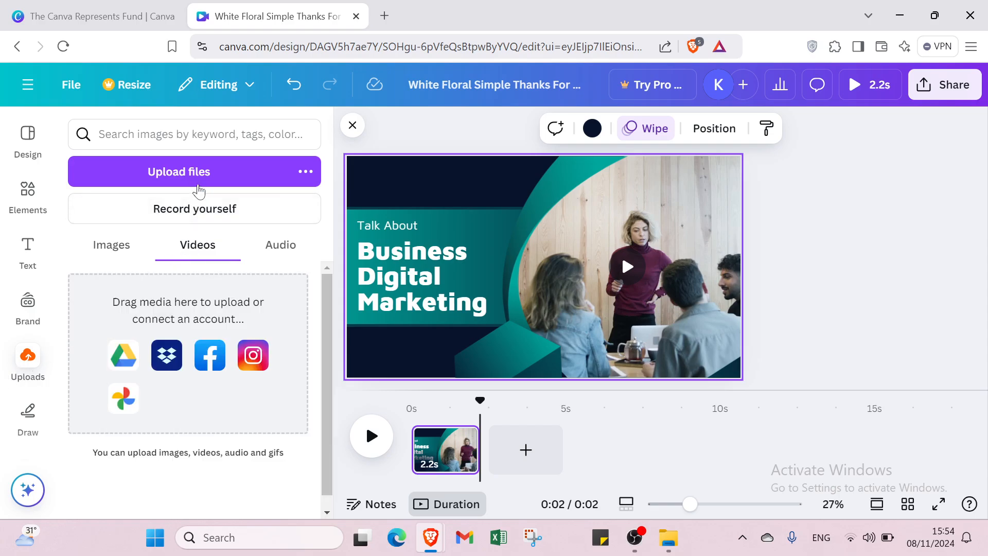
left_click(203, 180)
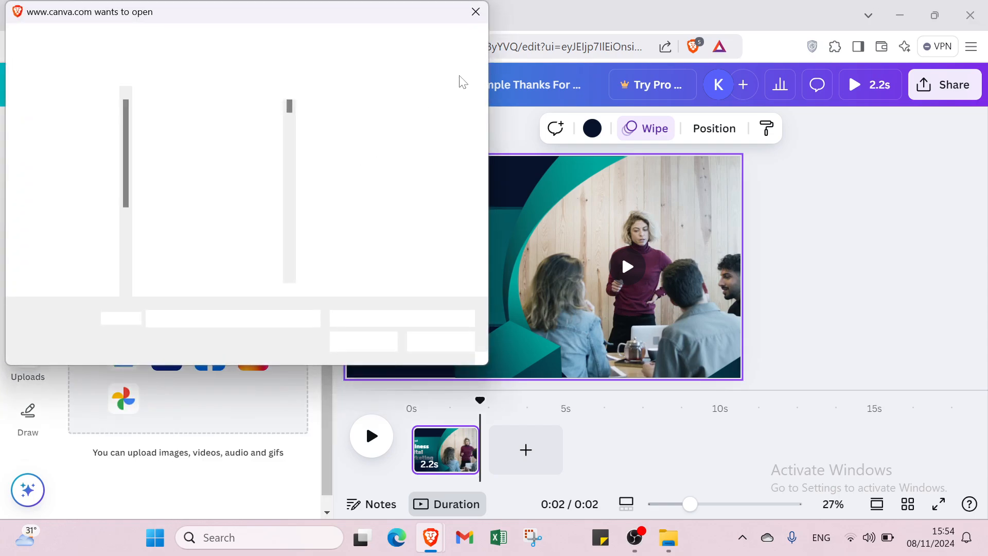
left_click(479, 11)
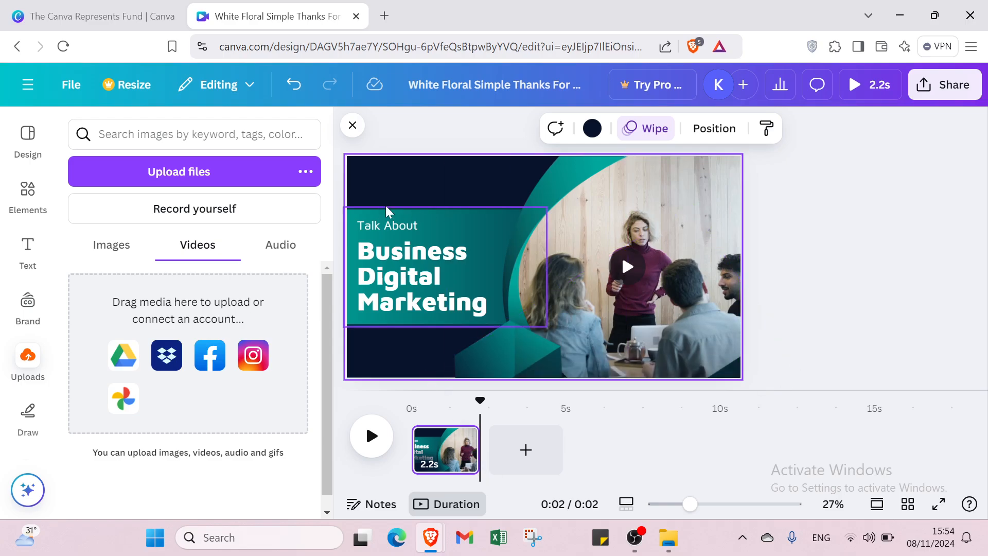
left_click(352, 126)
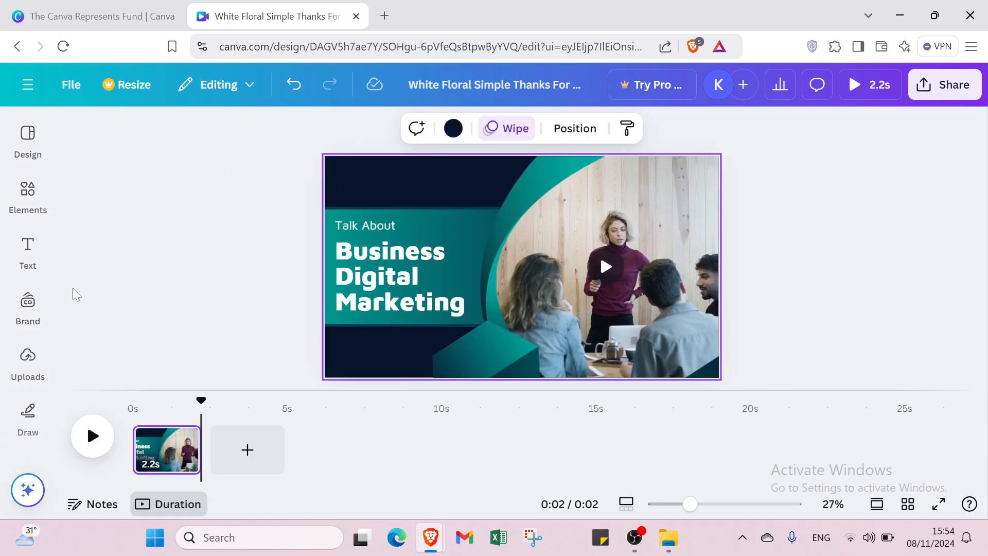
Step: Clear the elements search and add the recently used YouTube logo, scaled down in the design's upper-left corner
left_click(22, 203)
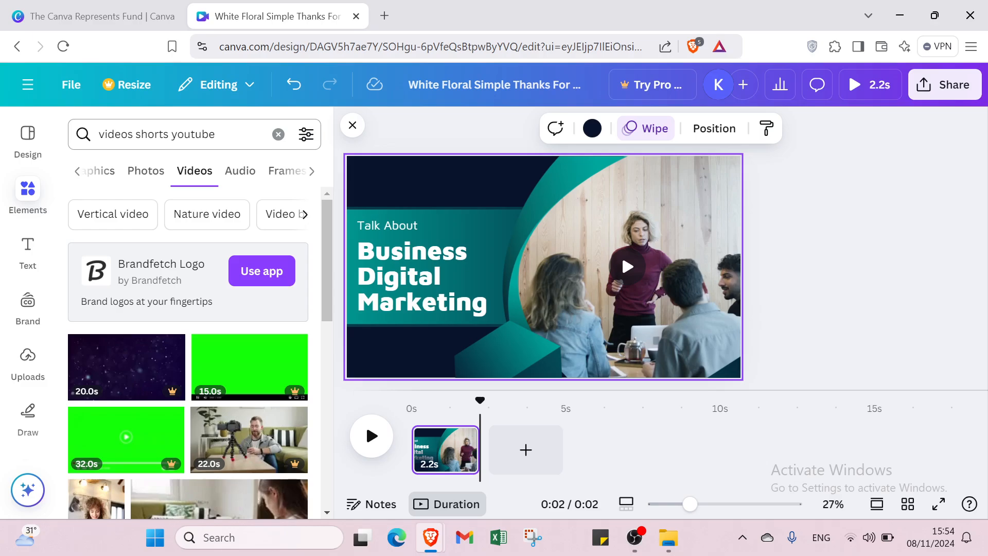
left_click(278, 134)
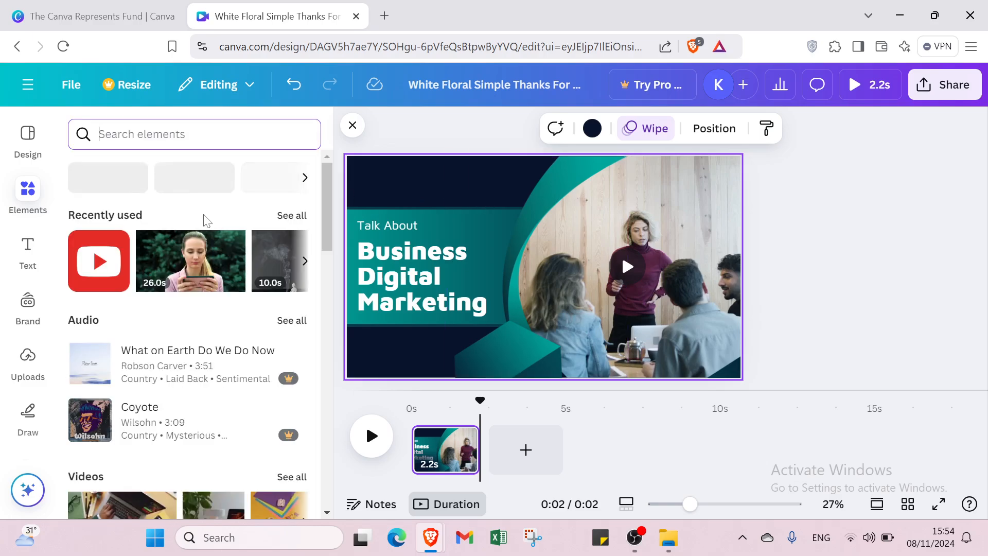
left_click(99, 261)
left_click_drag(499, 222, 551, 268)
left_click_drag(567, 303, 378, 188)
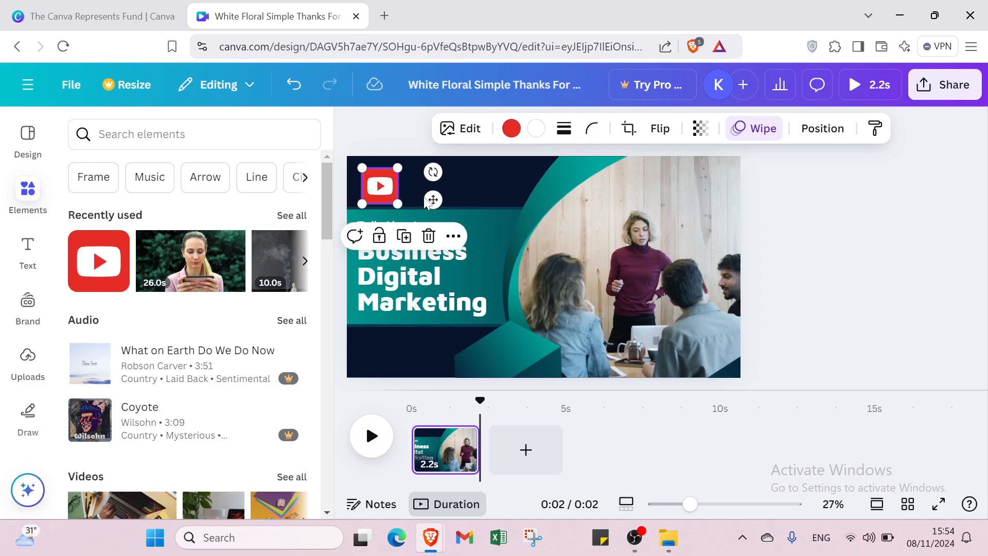
Step: Move the YouTube logo below the Business Digital Marketing heading and shrink it to a small icon
left_click(488, 206)
left_click_drag(487, 206, 490, 205)
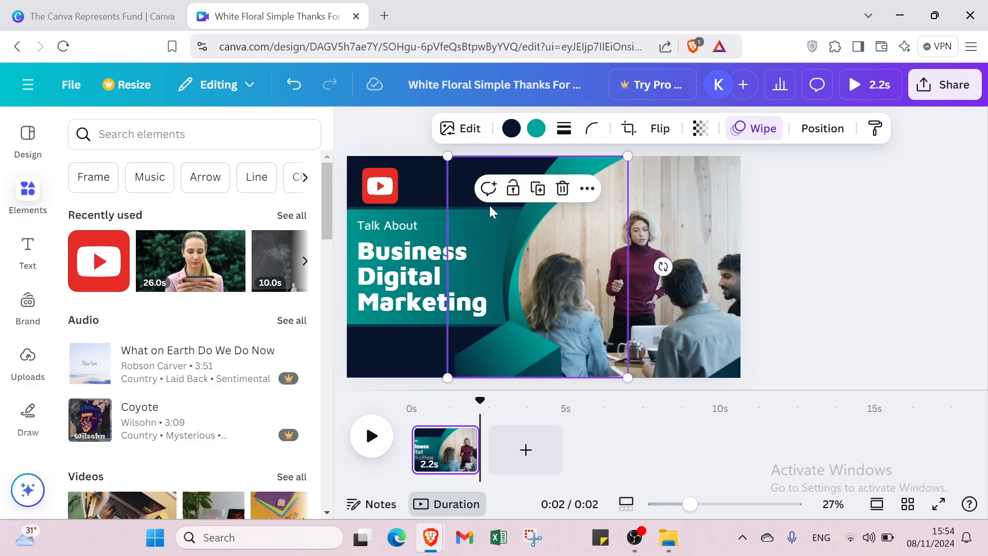
left_click(395, 198)
left_click_drag(369, 168, 369, 346)
left_click(391, 207)
left_click(406, 353)
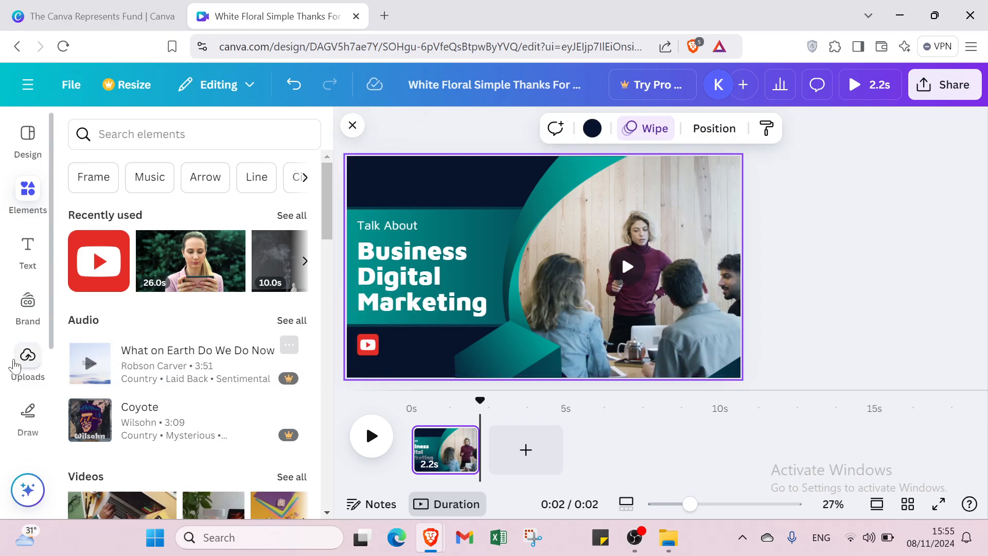
Step: Add a body text box and place it beside the YouTube logo
left_click(26, 258)
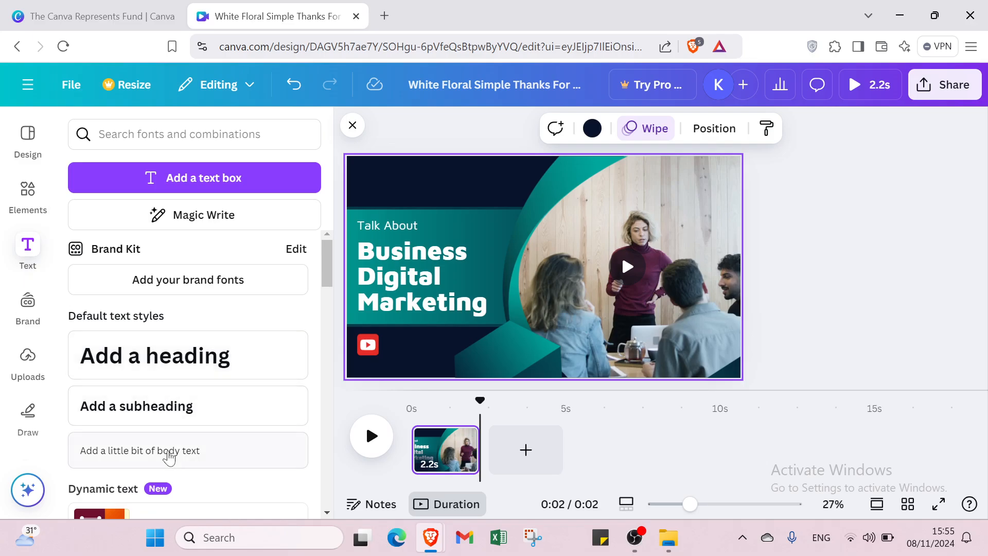
left_click(165, 460)
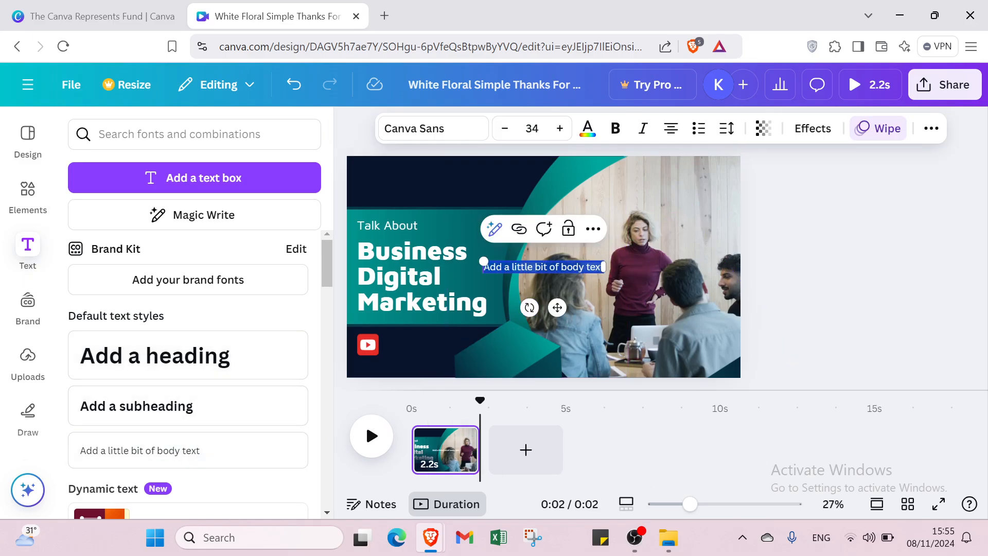
left_click_drag(535, 269, 441, 346)
left_click(439, 345)
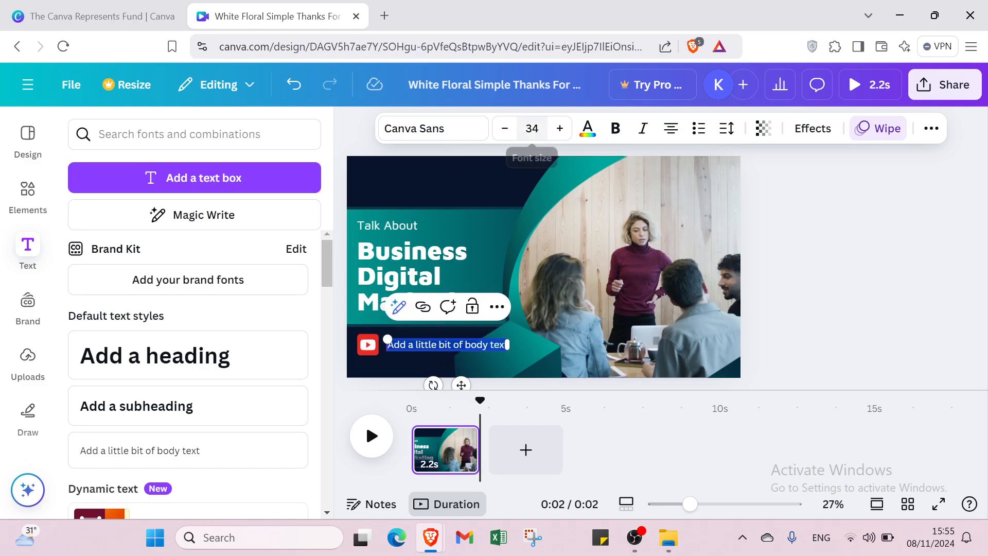
Step: Set the body text's font size to 28 and its color to white (#FFFFFF)
left_click(532, 128)
scroll(541, 366, "down", 3)
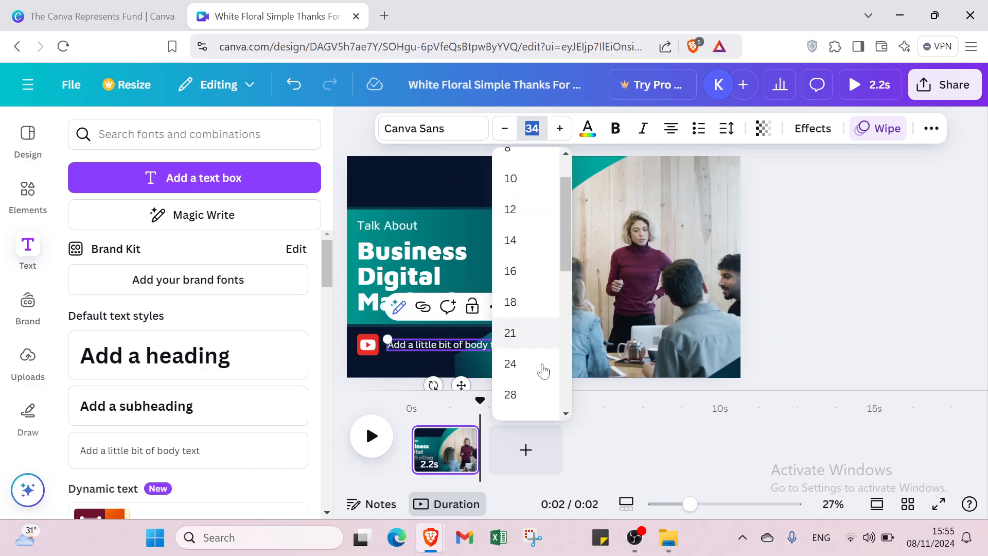
left_click(530, 291)
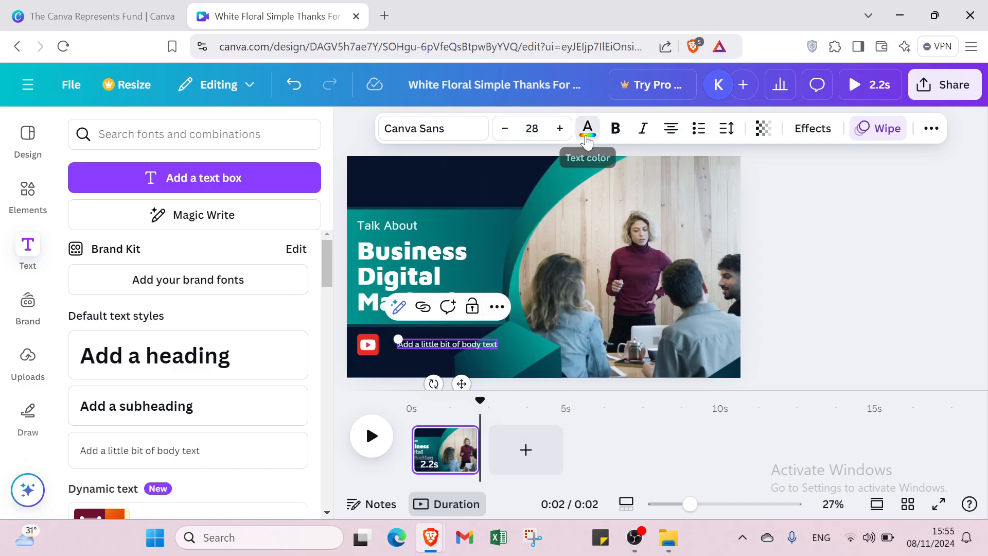
left_click(587, 128)
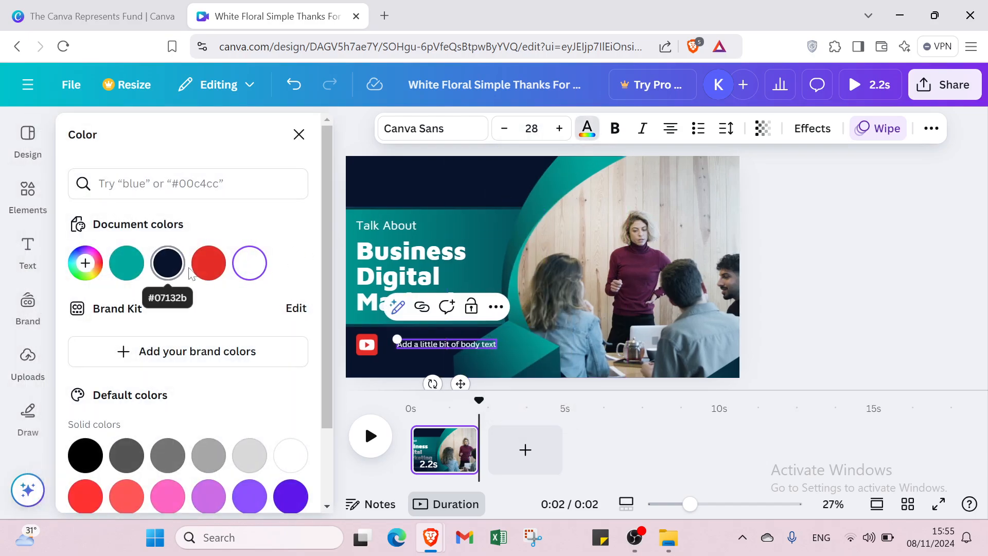
left_click(250, 263)
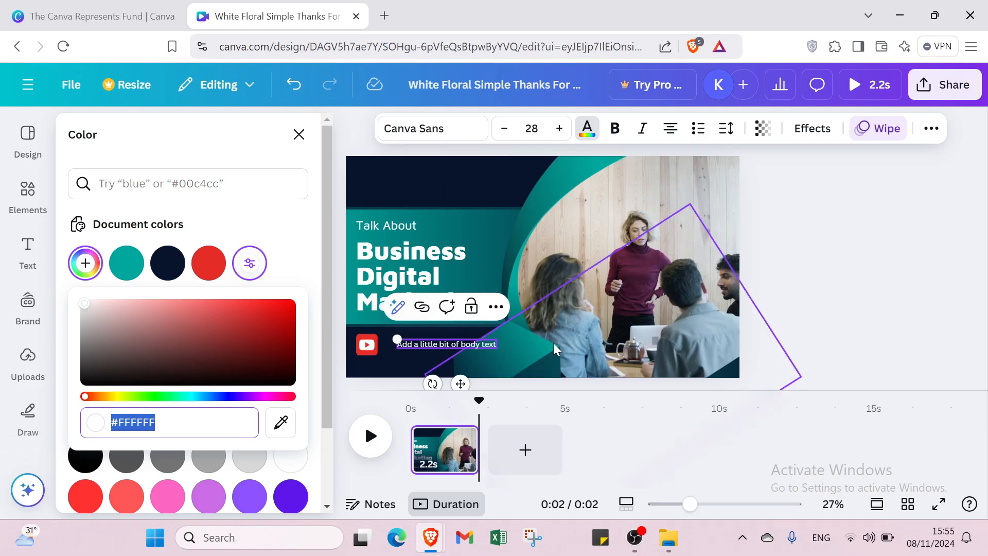
left_click(561, 326)
Step: Make the body text beside the YouTube logo bold
left_click(447, 344)
left_click(446, 344)
left_click(615, 128)
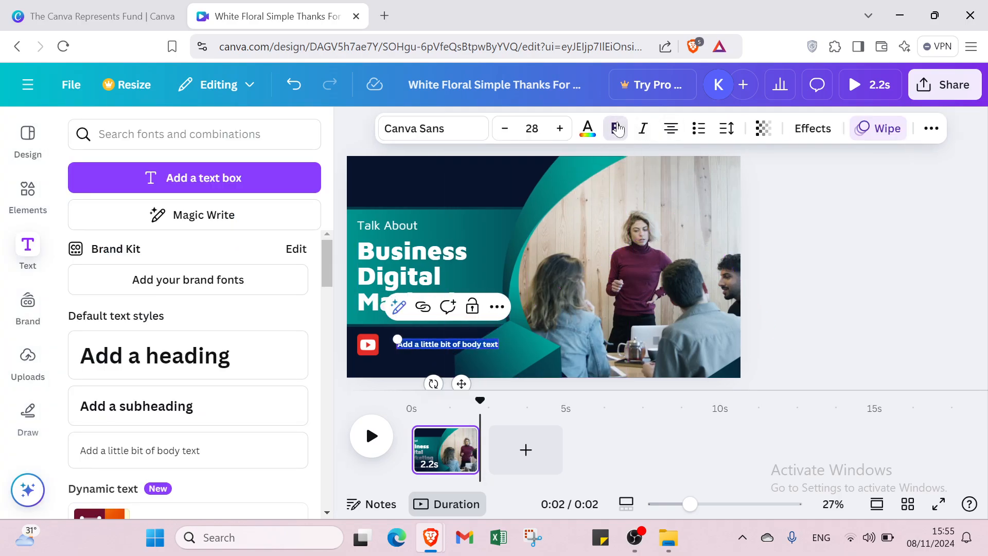
left_click(520, 349)
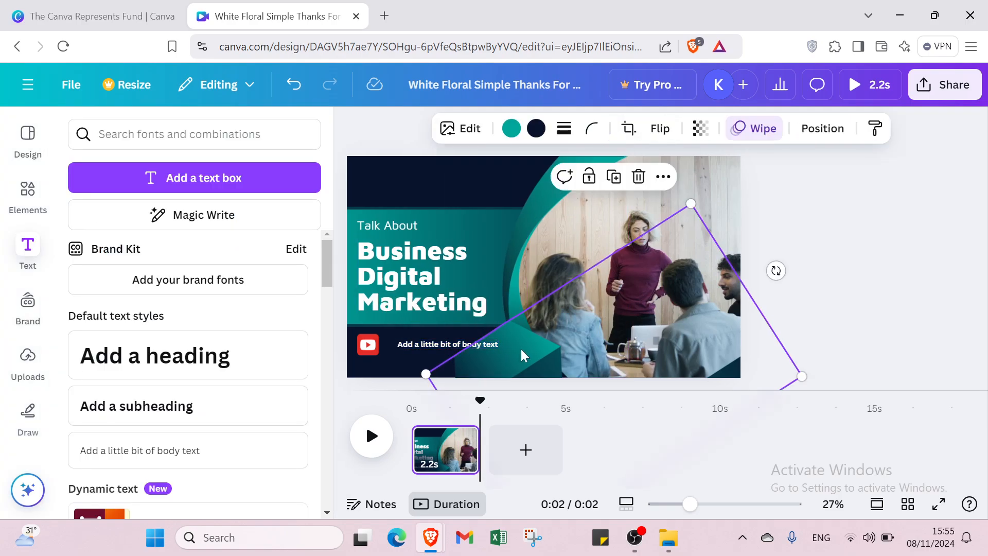
Step: Replace the body text with "MR BEAST" and move it close to the YouTube logo
double_click(444, 343)
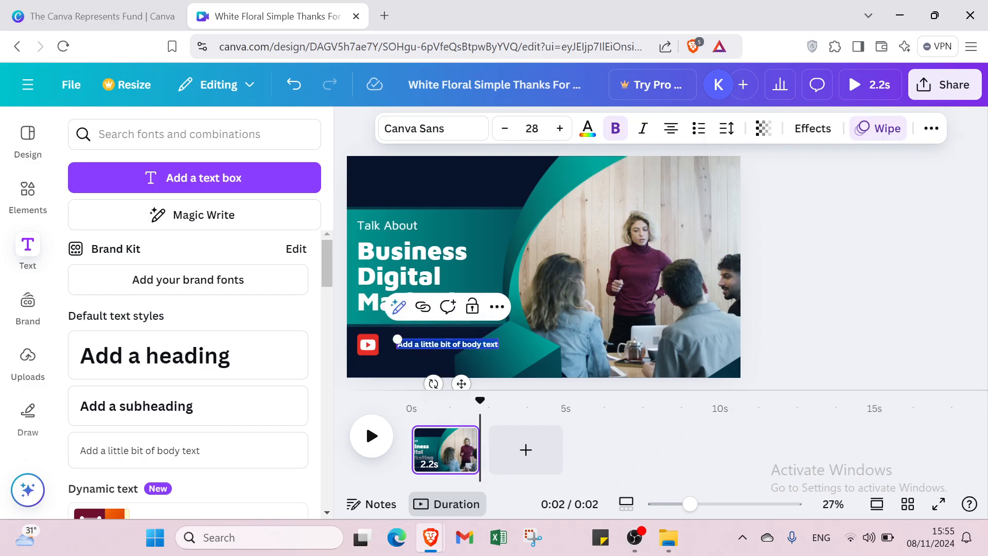
left_click_drag(397, 339, 446, 342)
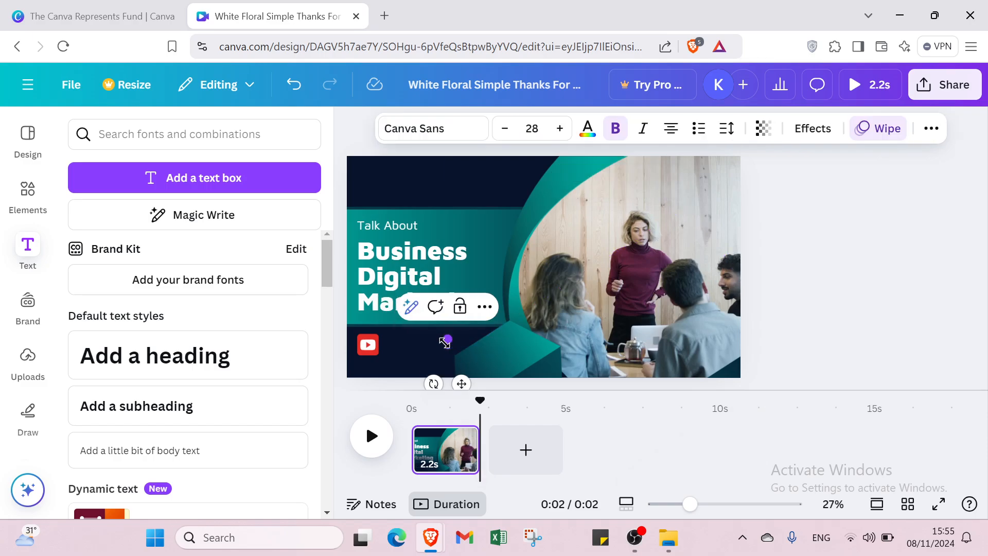
type("MR BEAST")
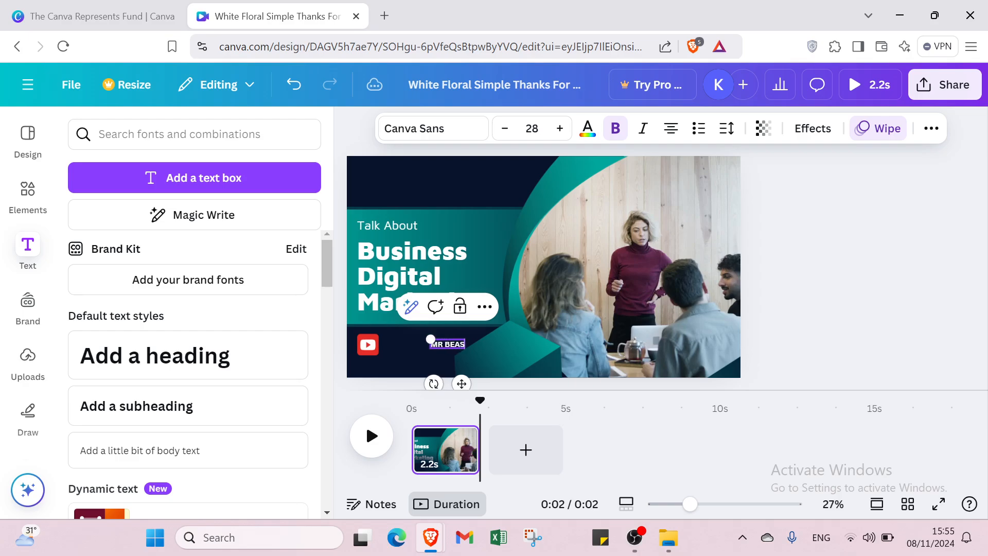
left_click(530, 355)
left_click_drag(445, 350, 403, 344)
left_click(454, 351)
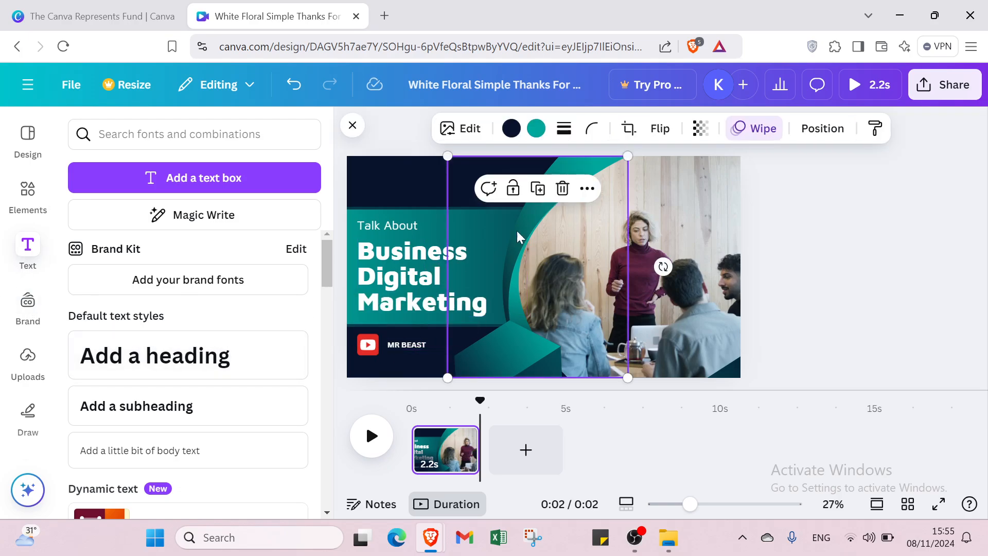
Step: Try adding the "this week>" font combination to the design, and undo the addition
scroll(168, 442, "down", 5)
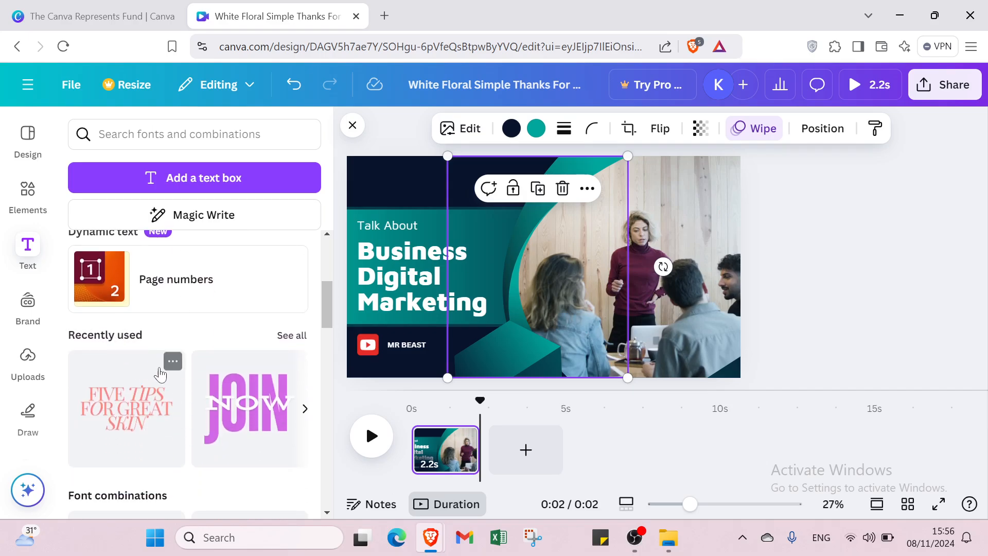
scroll(134, 375, "down", 5)
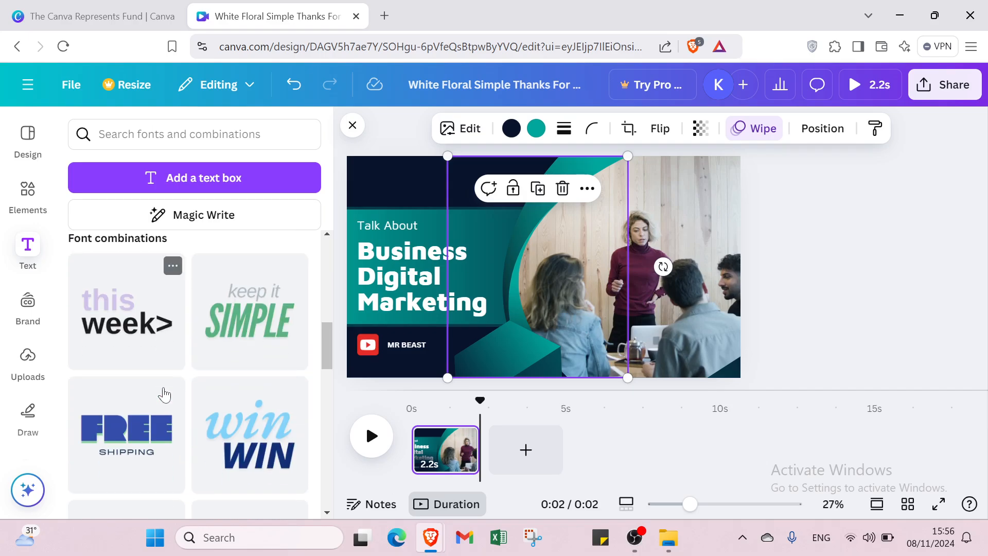
left_click(121, 337)
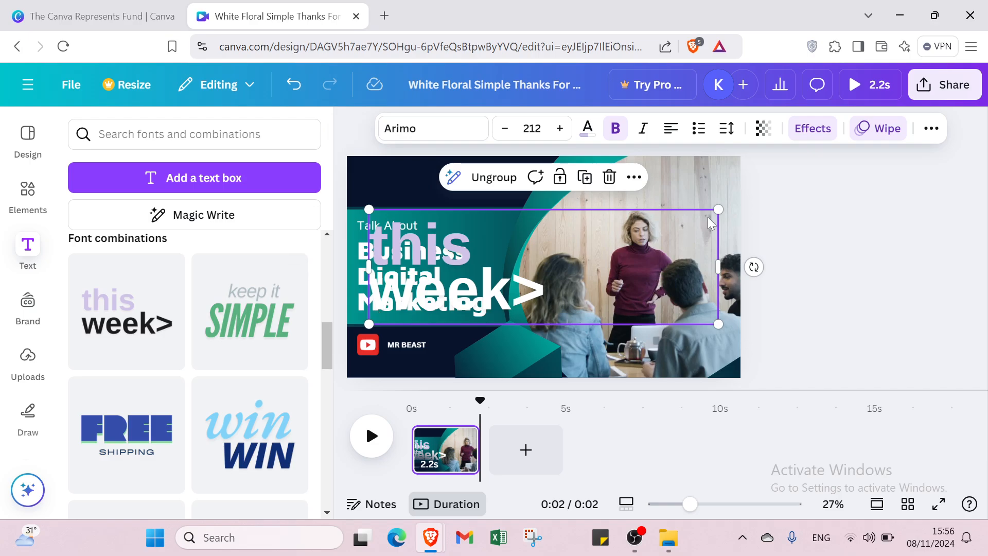
left_click(293, 85)
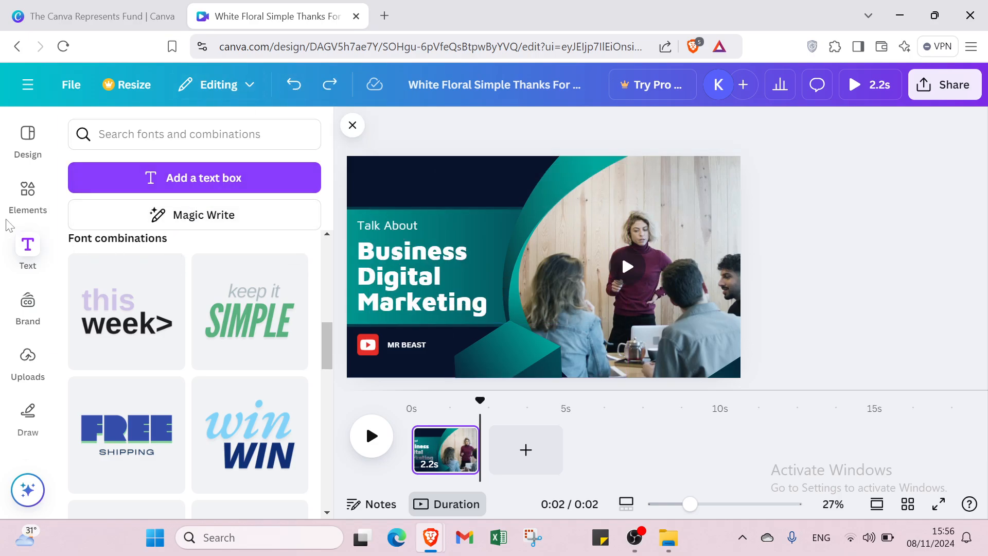
Step: Review the design templates and the drawing tools, switching from the marker to the selection cursor
left_click(27, 140)
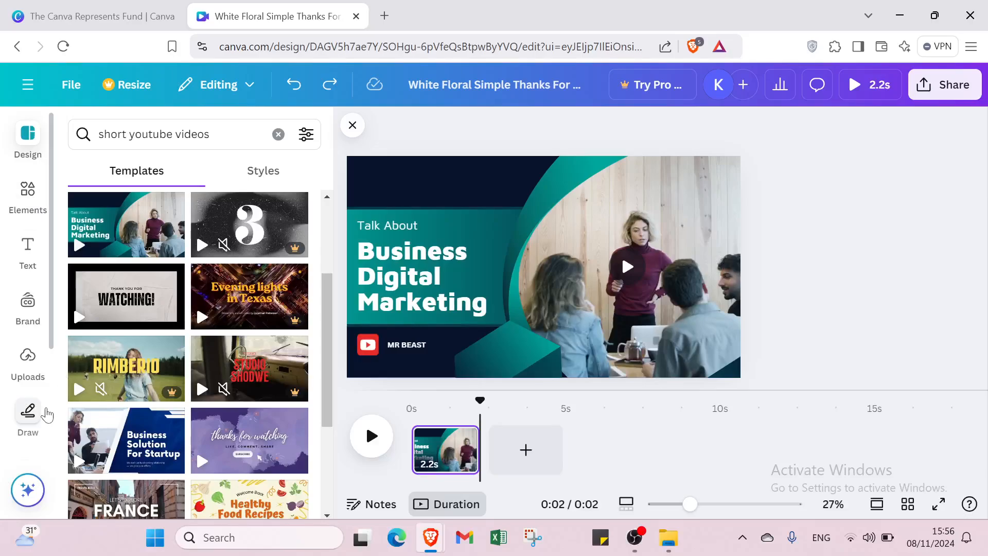
left_click(29, 411)
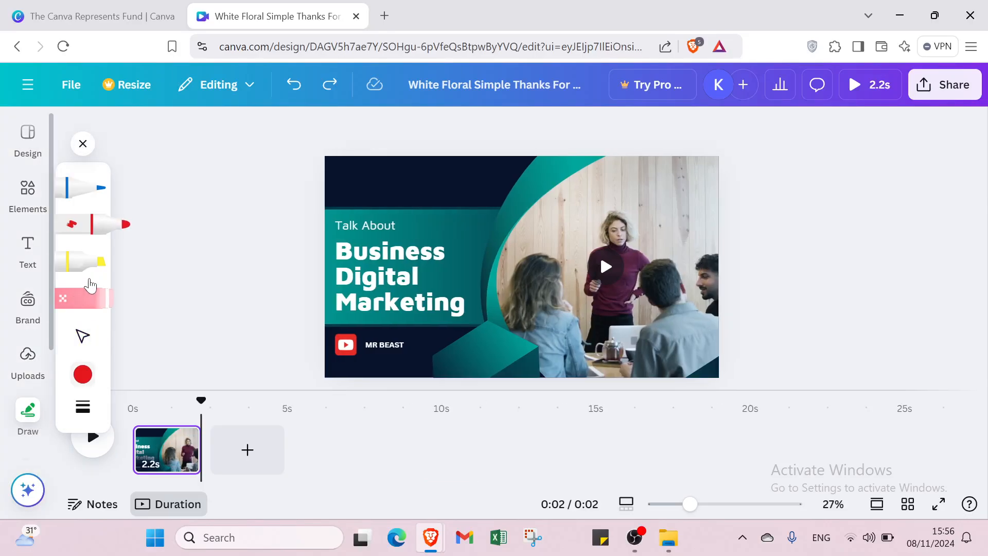
left_click(83, 336)
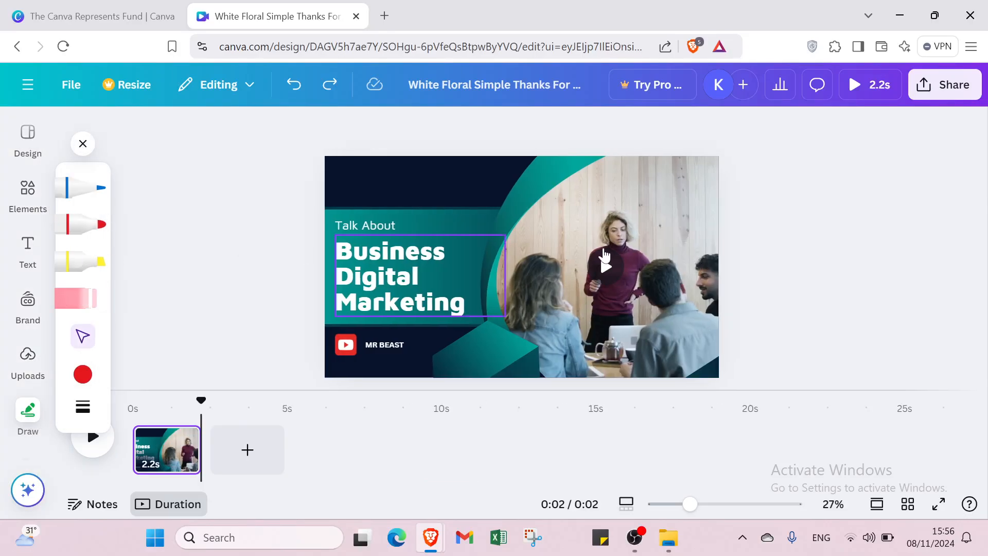
left_click_drag(568, 204, 949, 192)
right_click(945, 199)
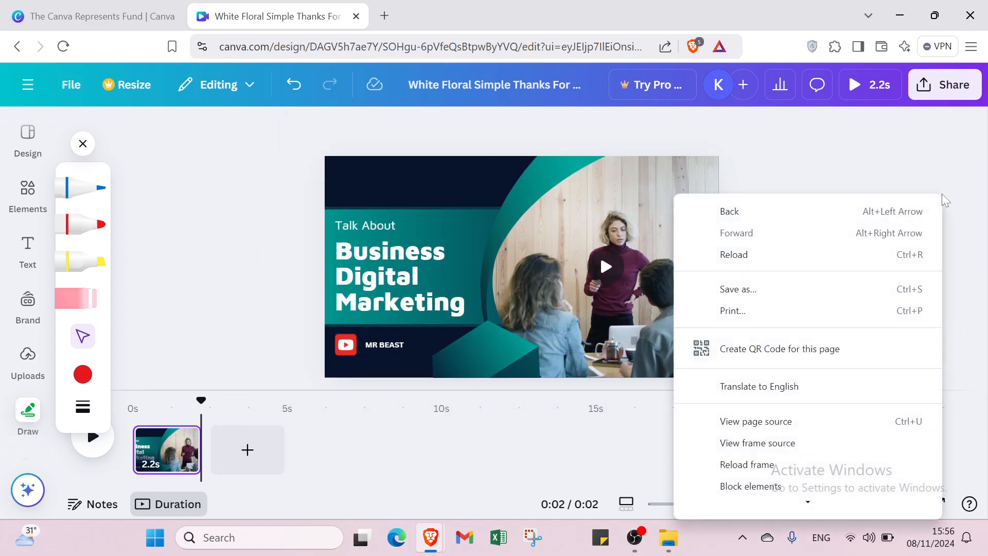
left_click(896, 146)
Step: Try out the red marker with a looping freehand scribble across the middle of the design, and erase it
left_click(96, 230)
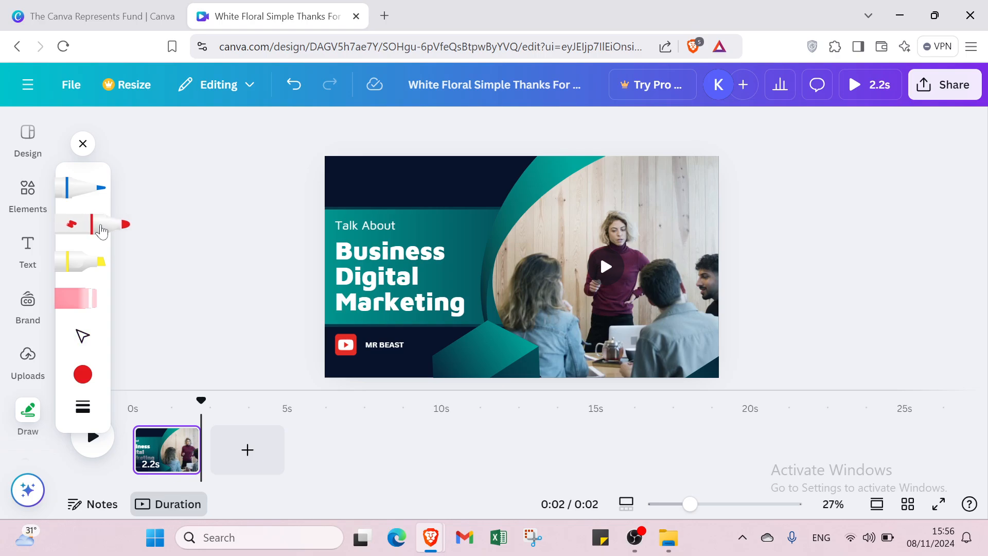
mouse_move(457, 194)
left_mouse_down()
mouse_move(598, 298)
mouse_move(418, 263)
mouse_move(498, 216)
mouse_move(493, 259)
left_mouse_up()
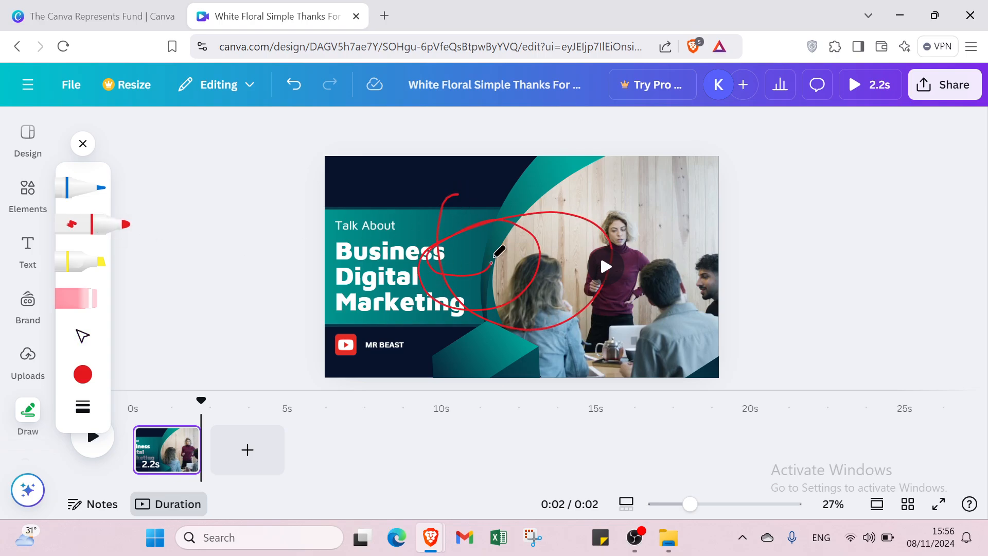
left_click(77, 298)
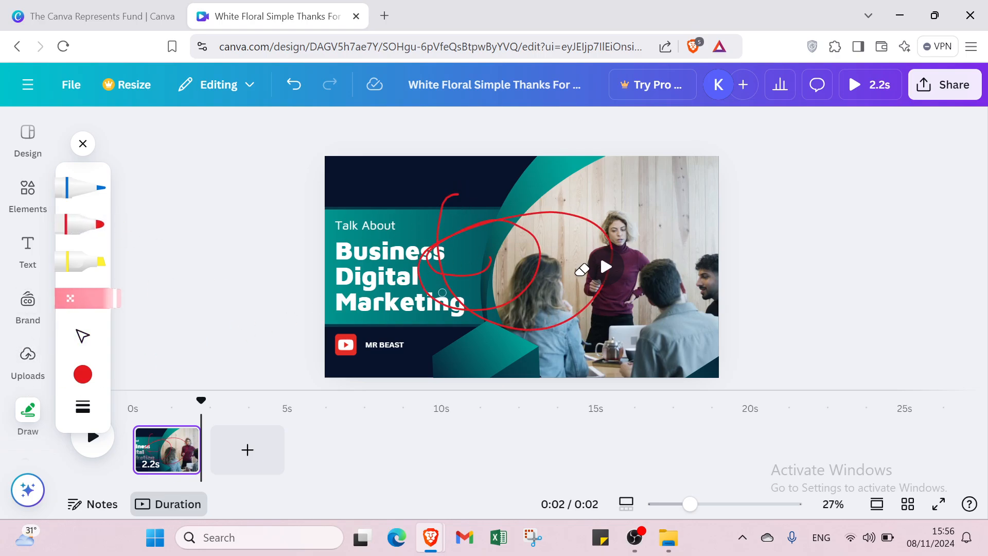
left_click(538, 280)
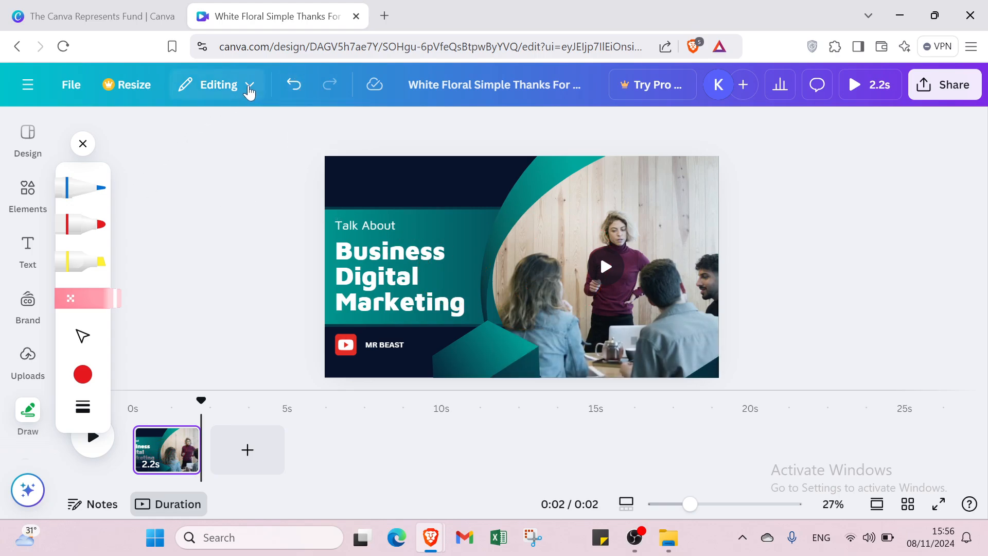
left_click(79, 148)
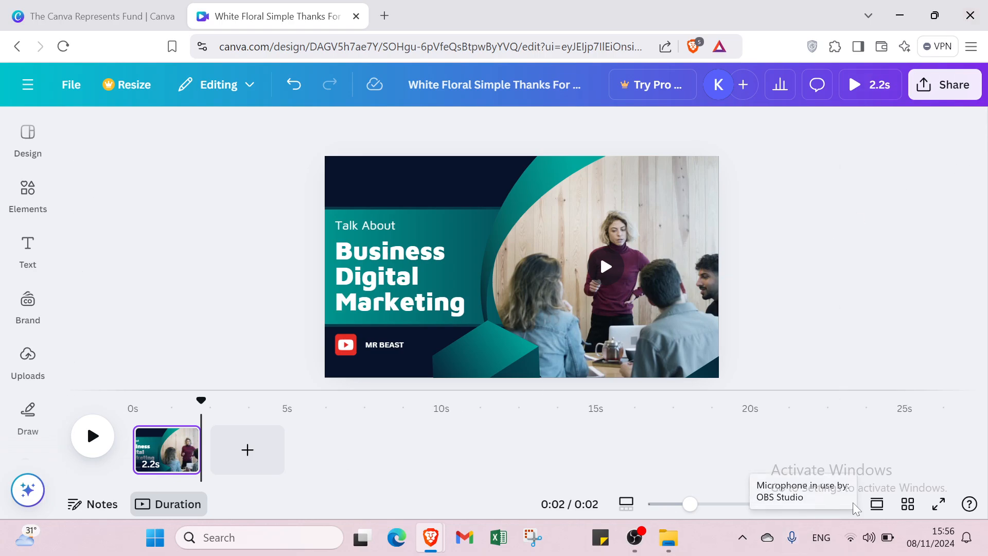
Step: Set the design's collaboration link access to "Anyone with the link", and look over the additional ways to publish
mouse_move(690, 504)
left_mouse_down()
mouse_move(732, 502)
mouse_move(685, 504)
left_mouse_up()
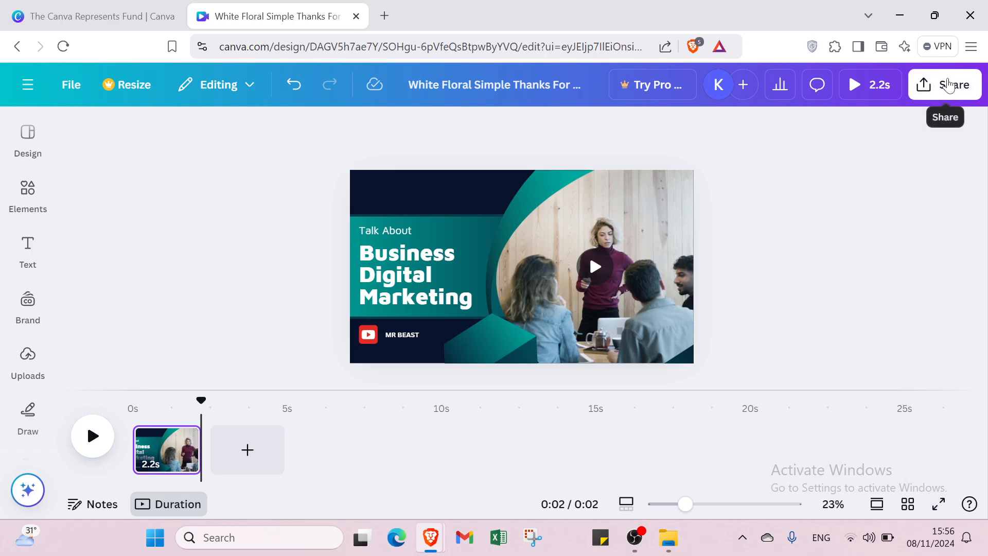
left_click(948, 86)
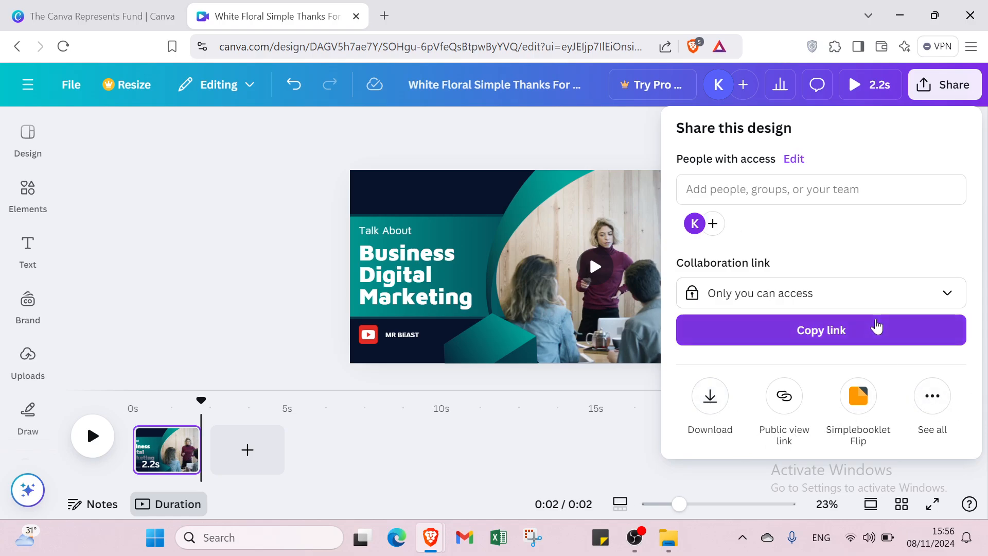
left_click(860, 297)
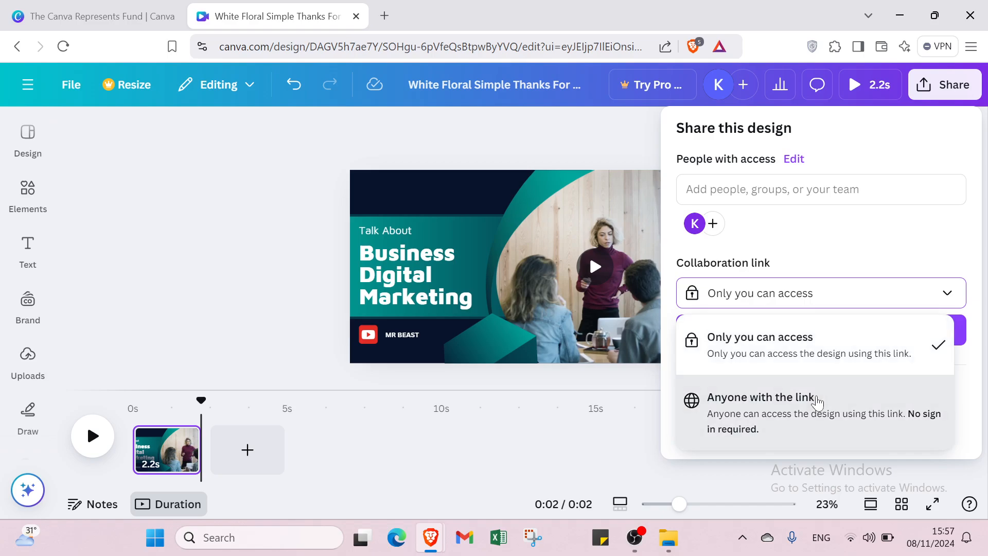
left_click(815, 404)
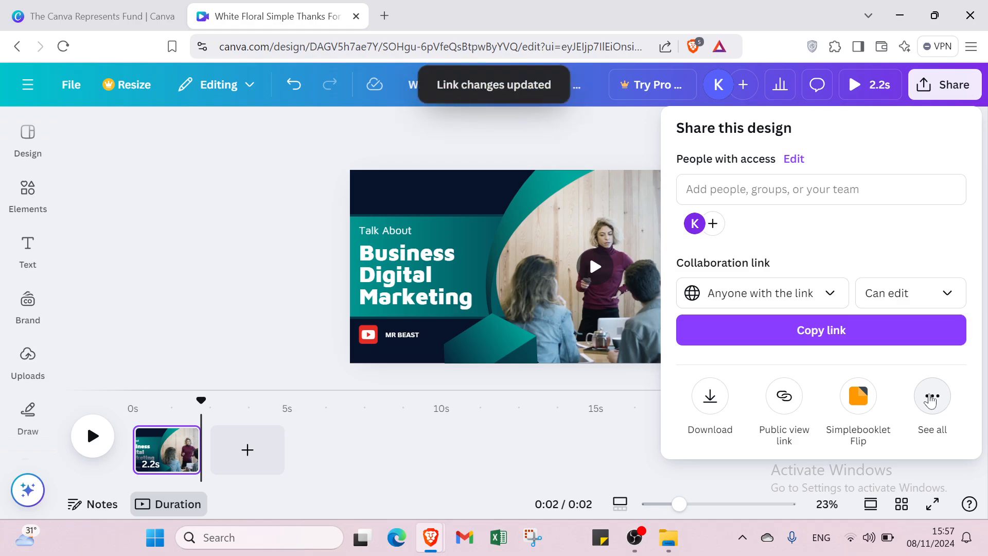
left_click(931, 399)
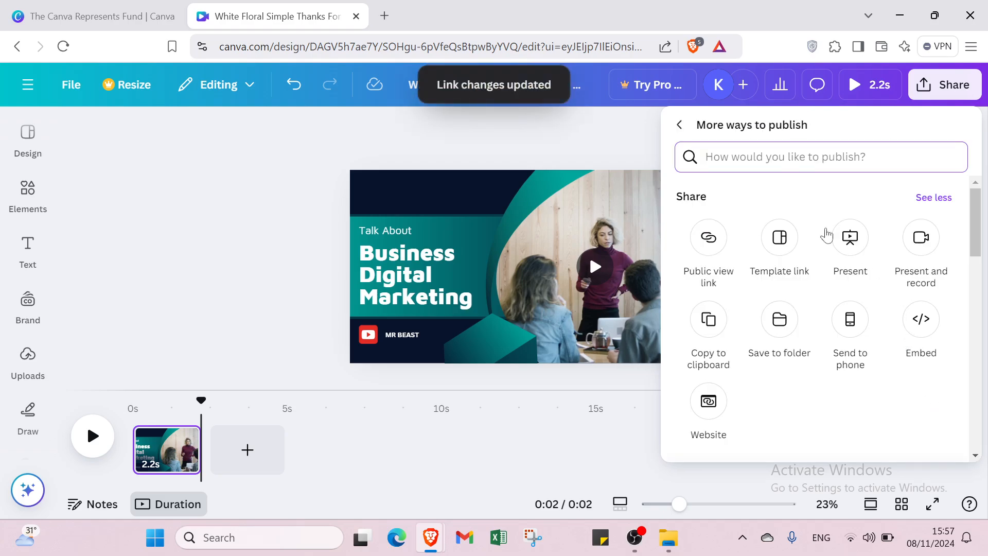
left_click(632, 148)
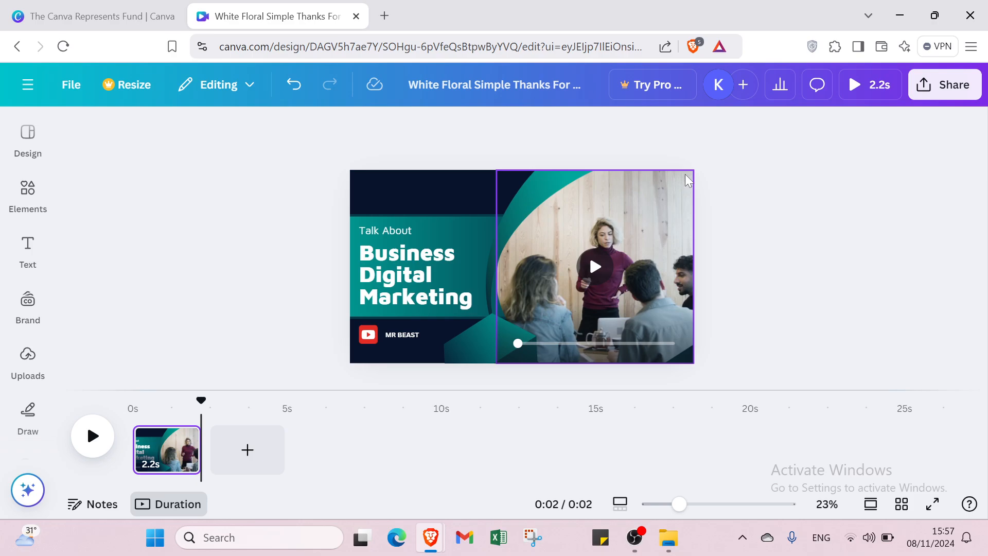
left_click(28, 193)
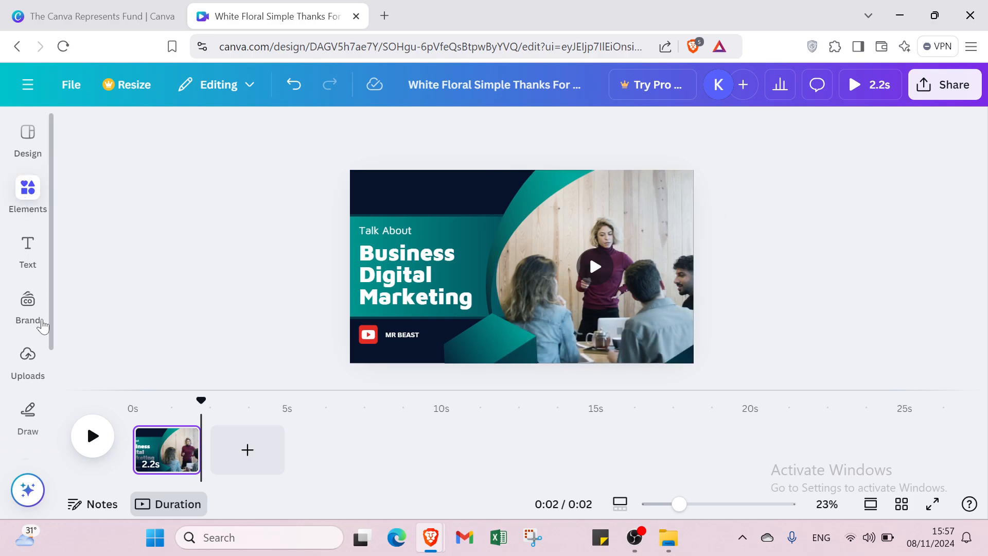
left_click(28, 250)
scroll(28, 268, "down", 3)
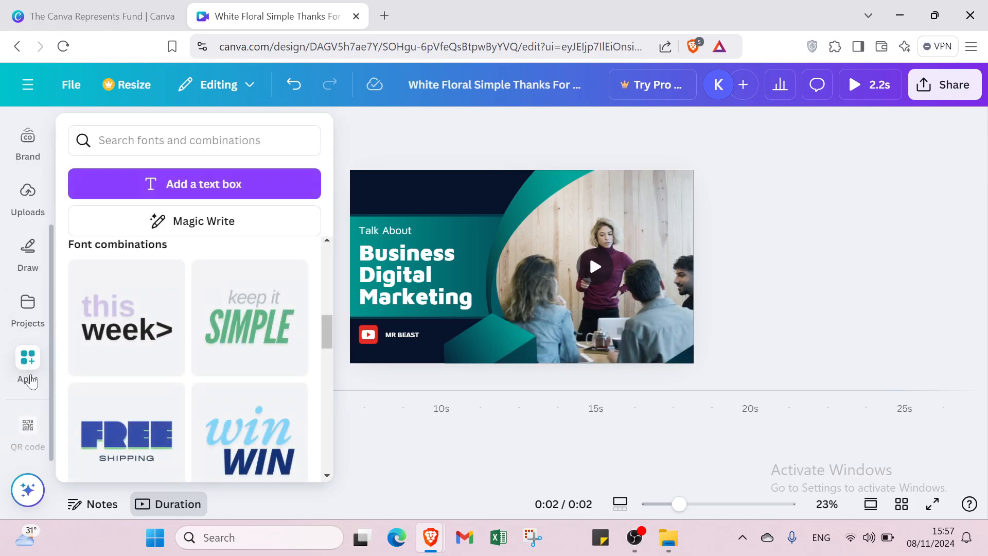
left_click(34, 380)
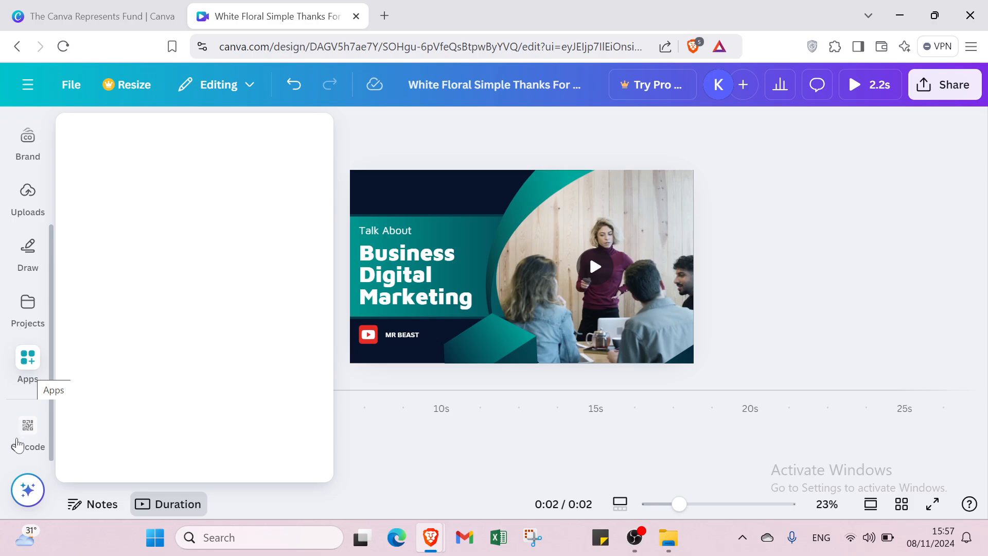
scroll(28, 311, "up", 3)
left_click(31, 140)
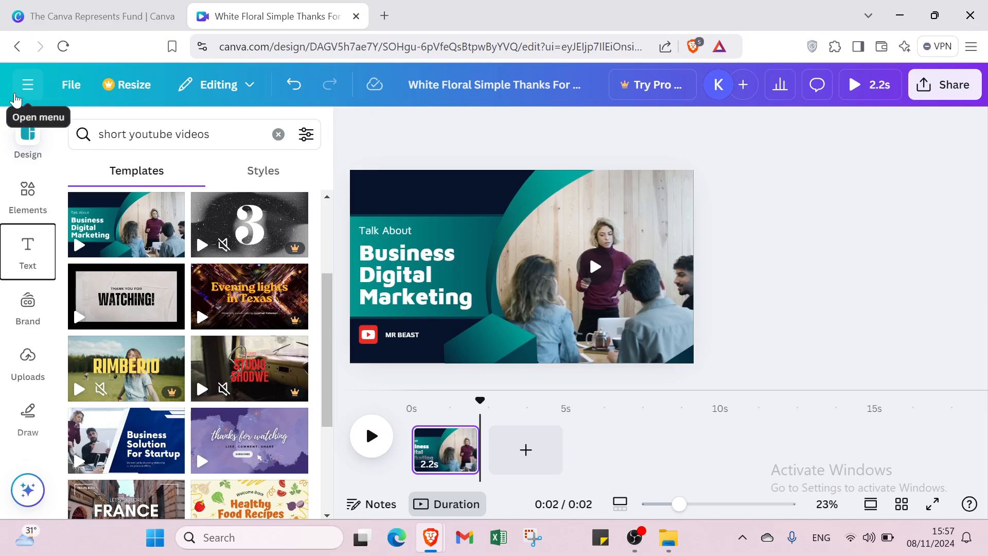
Step: Leave the design for the Canva home page, and look over the already open Canva Represents Fund page
left_click(20, 88)
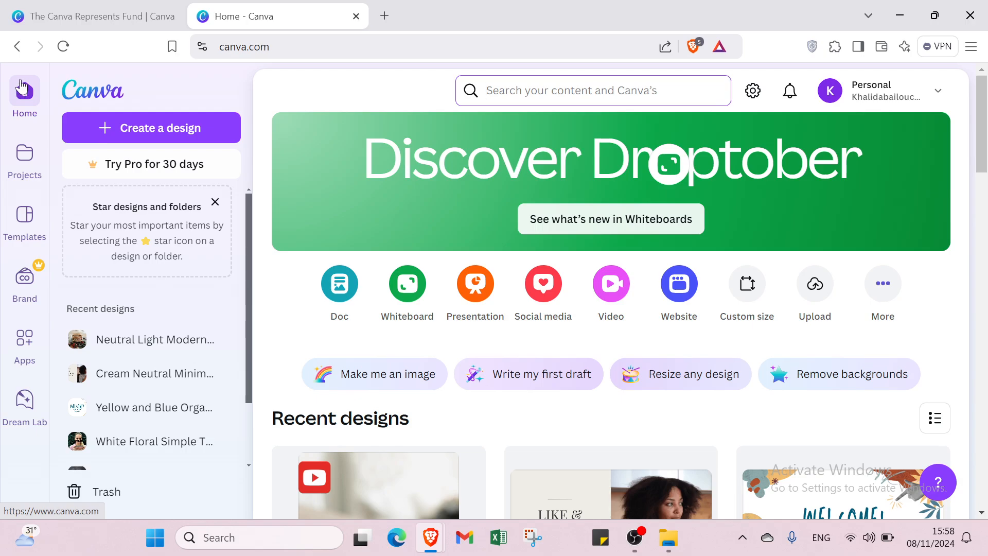
left_click(73, 13)
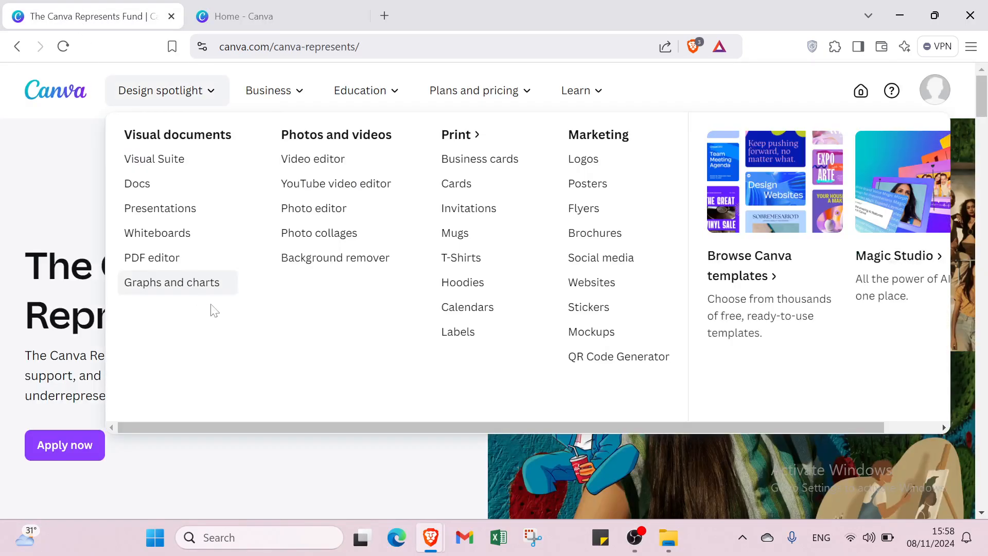
scroll(342, 393, "down", 5)
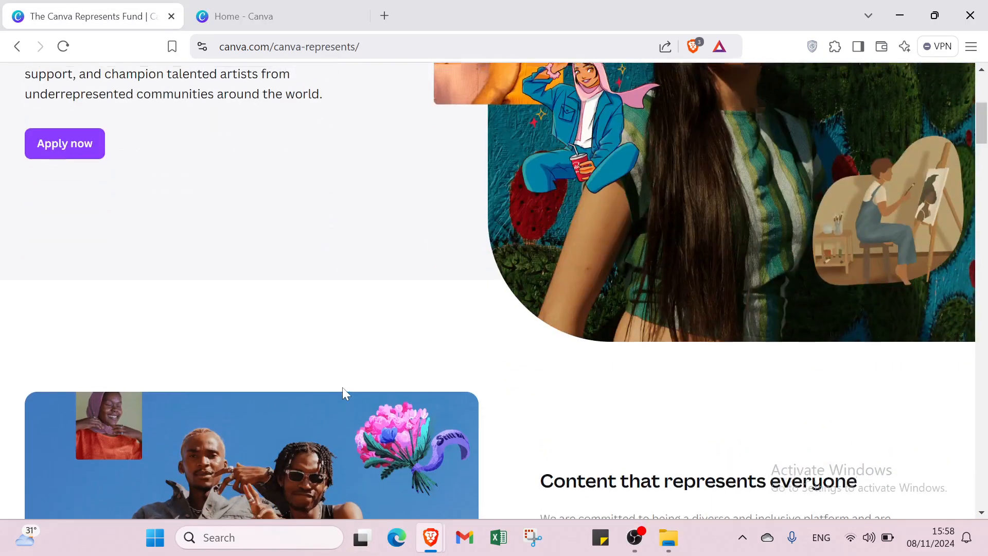
scroll(344, 393, "up", 5)
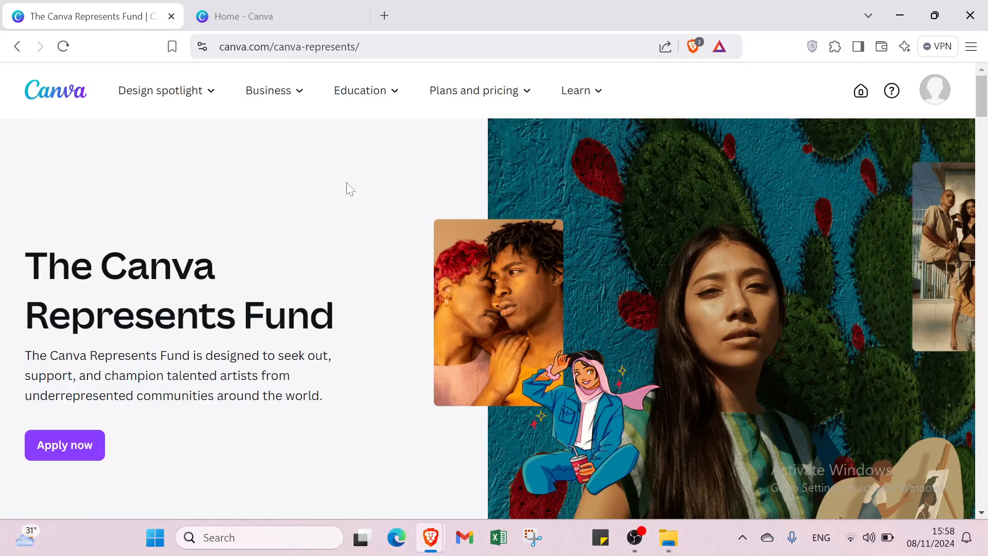